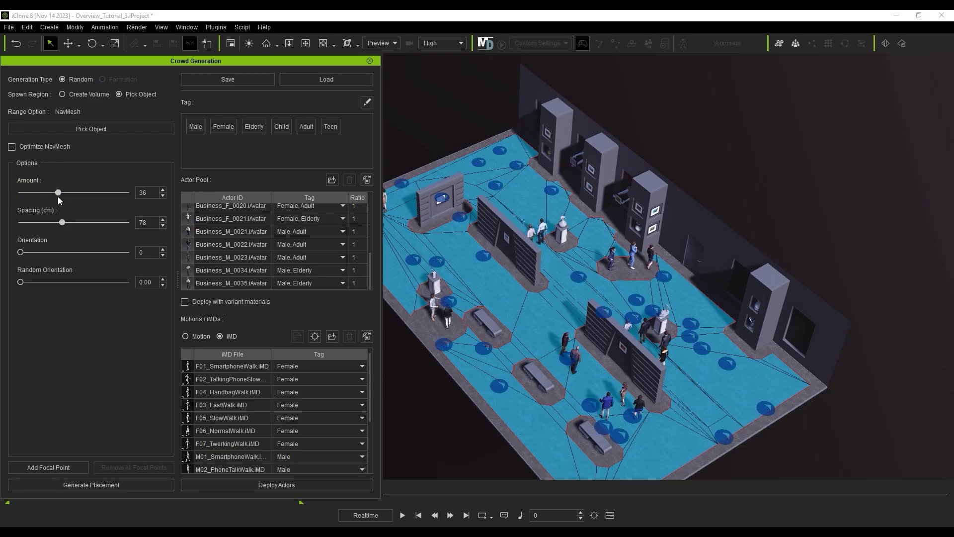
Deploy the crowd actors onto the generated placement points across the gallery floor
click(324, 484)
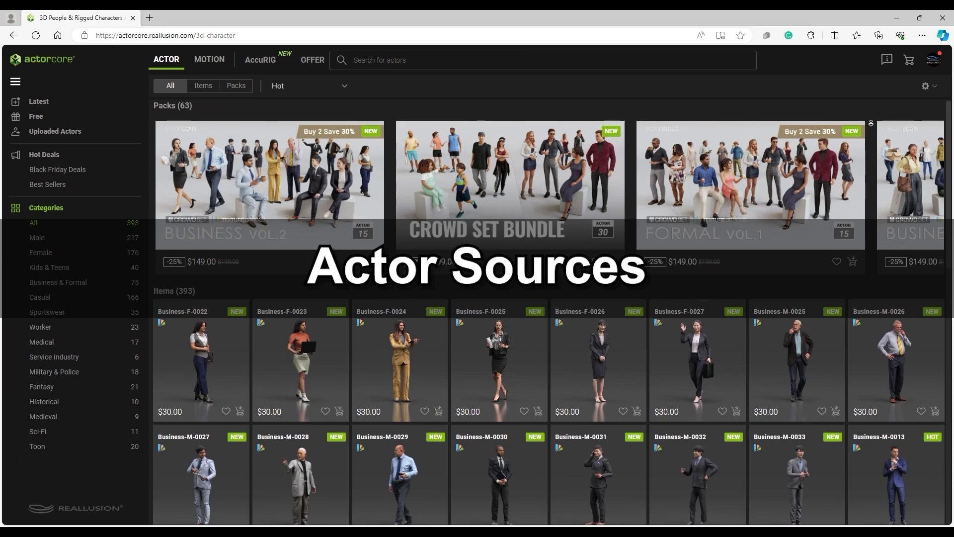
Switch to the ActorCore website and look through the available actor packs and individual 3D characters
scroll(551, 312, down, 1)
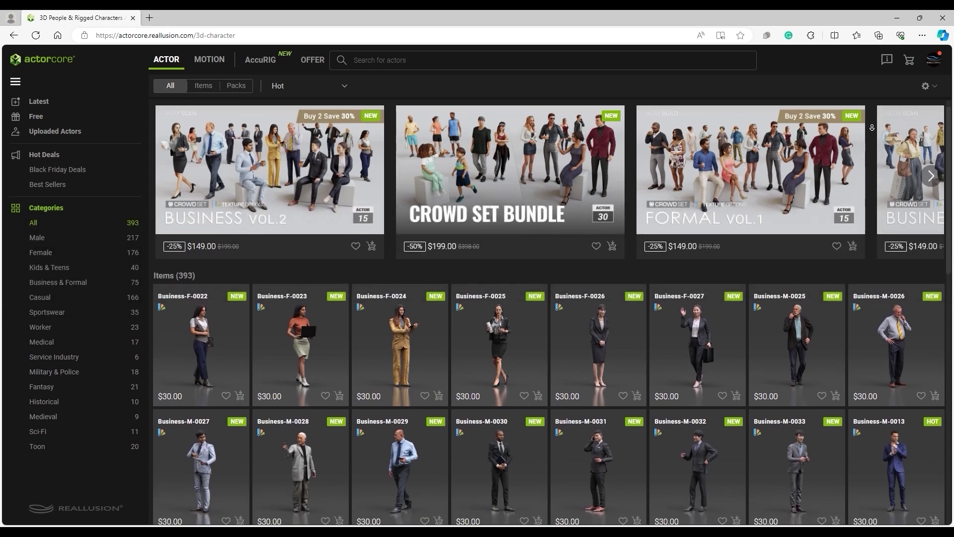
scroll(871, 128, down, 2)
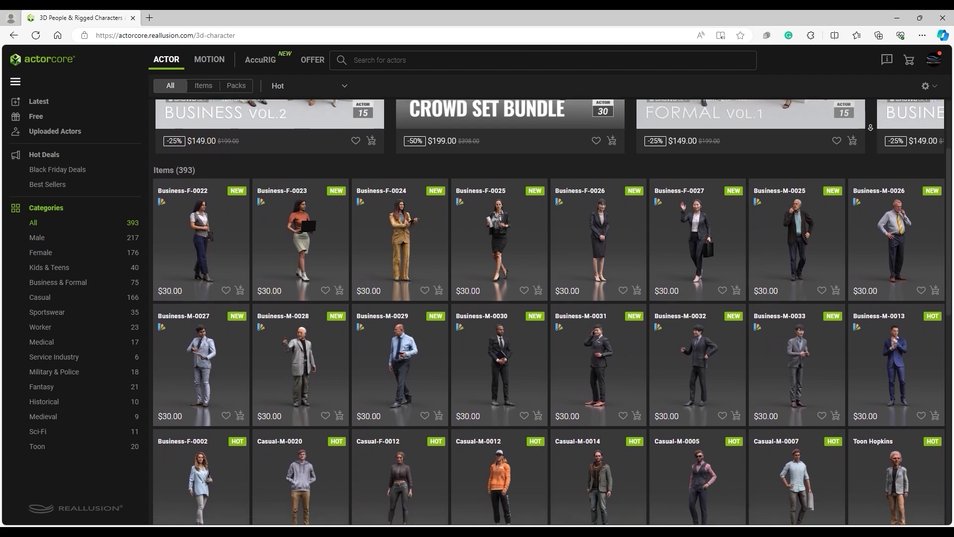
scroll(870, 127, down, 2)
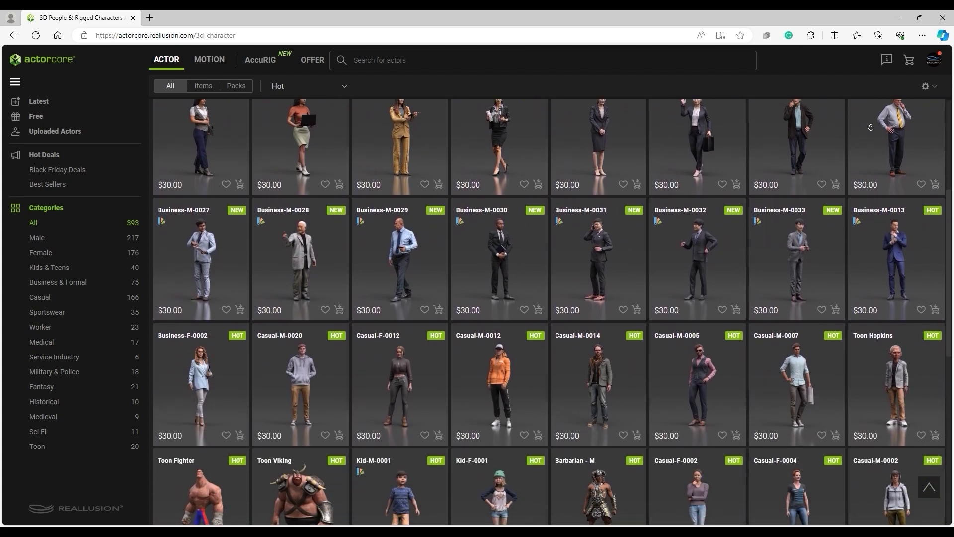
scroll(870, 128, down, 1)
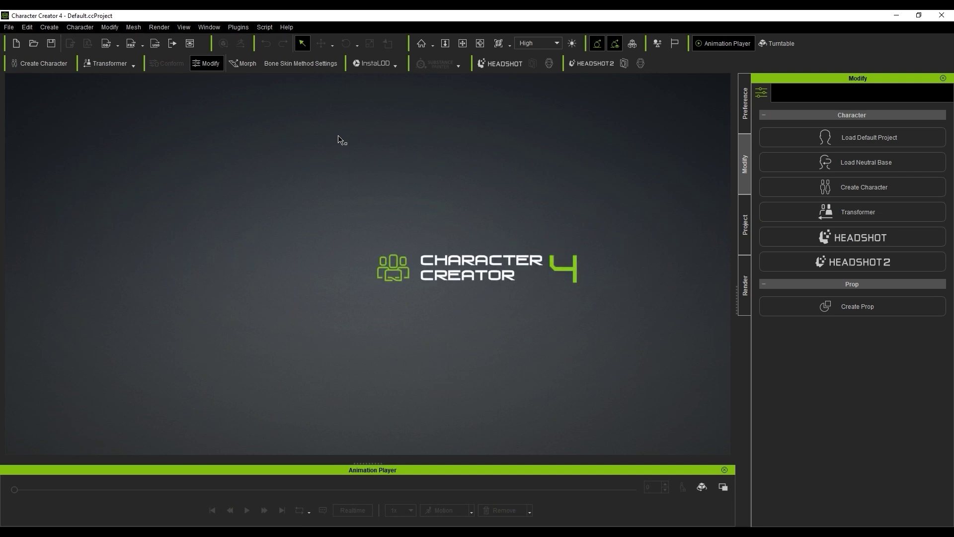
In Character Creator 4, import Ch06_nonPBR.fbx from the Basic Shooter Pack folder as a humanoid character
click(51, 67)
click(171, 105)
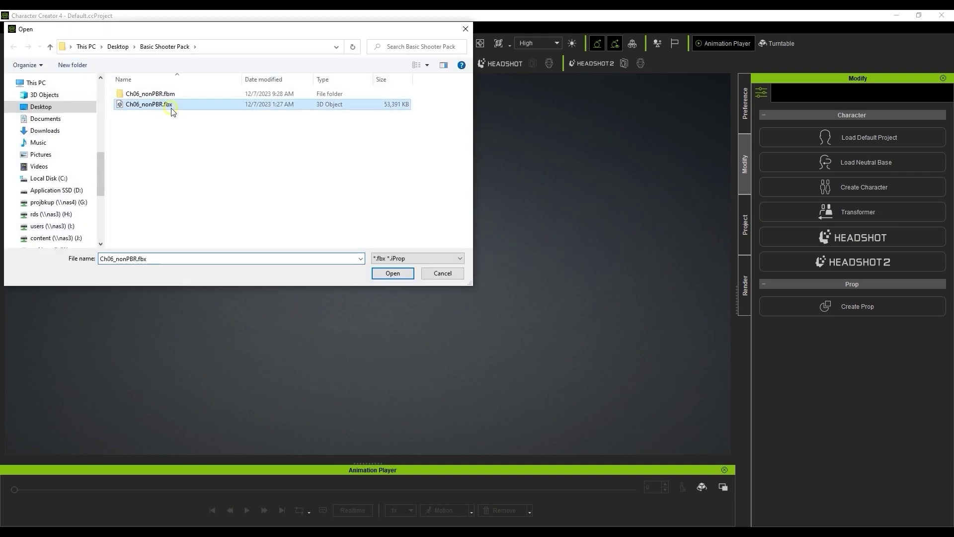
click(407, 273)
click(426, 347)
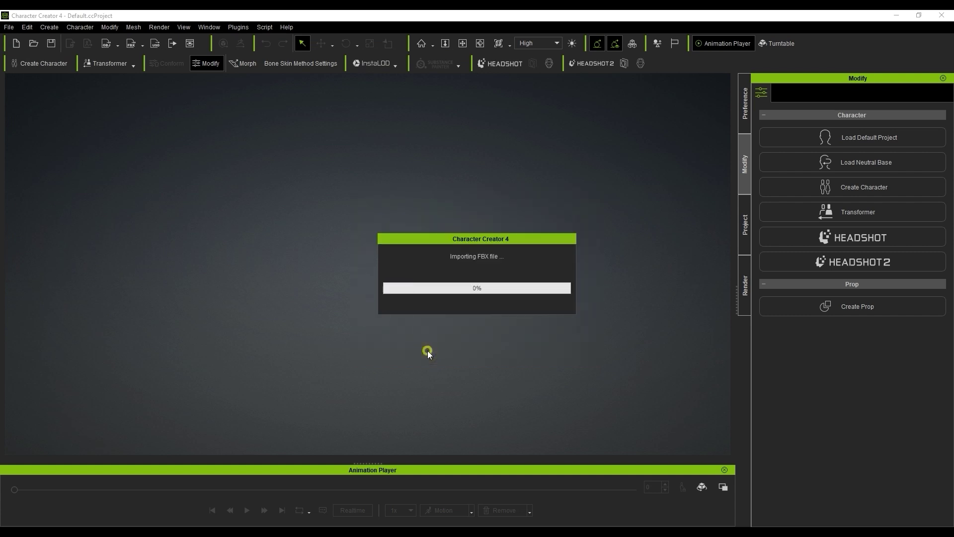
click(551, 205)
drag(553, 224, 552, 248)
click(551, 205)
click(457, 350)
Apply a Body Rig calibration motion to the imported character
click(472, 509)
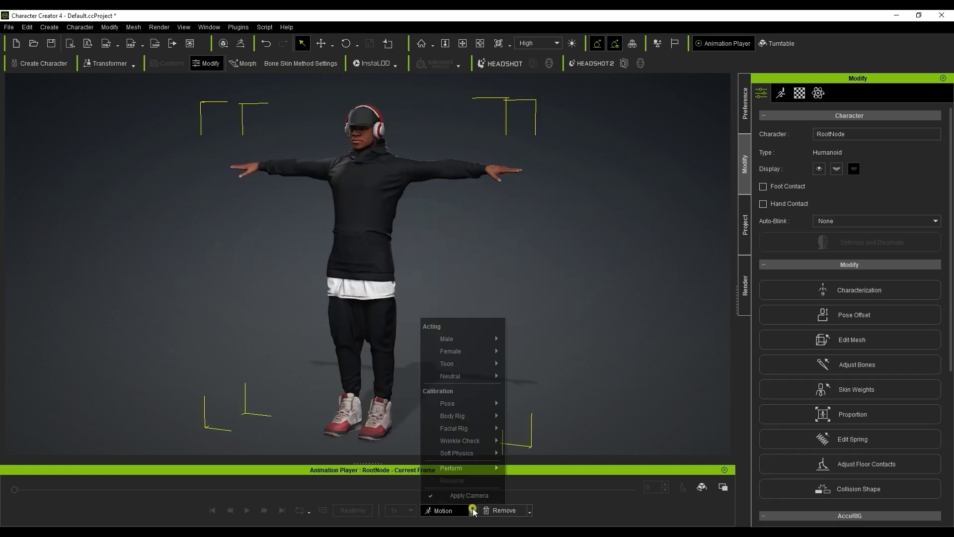
mouse_move(491, 415)
click(552, 418)
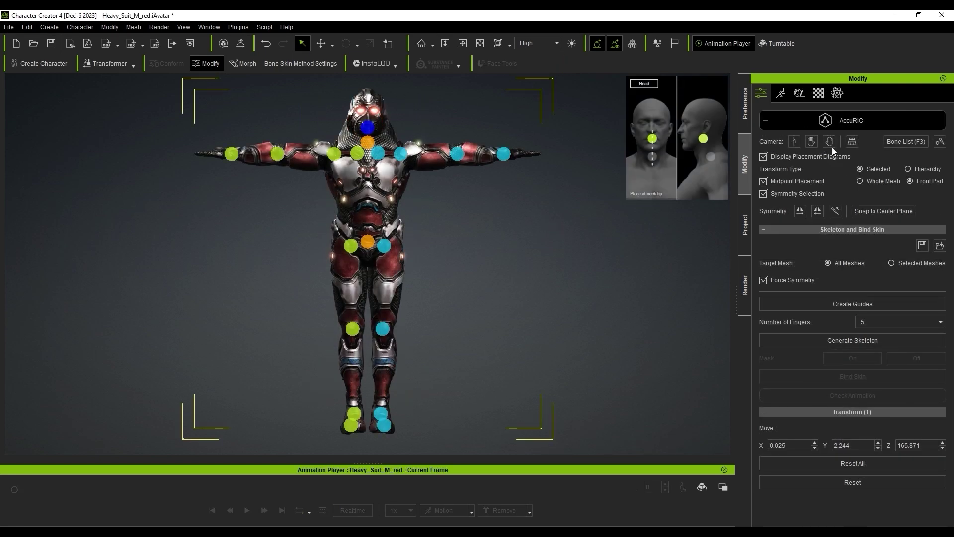
Move the armored character's shoulder joint guide to about X 20.9, Z 151.7 in AccuRIG and generate the skeleton
click(401, 154)
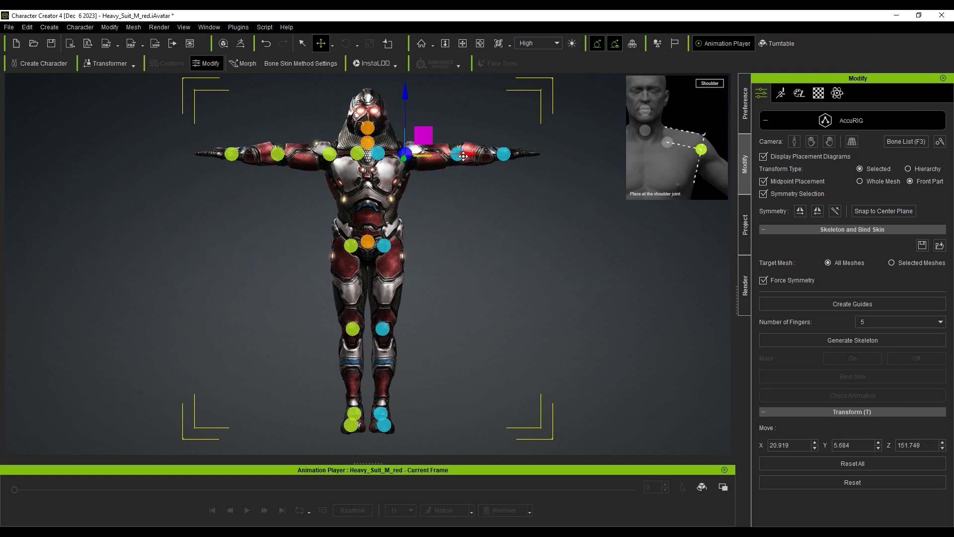
click(852, 340)
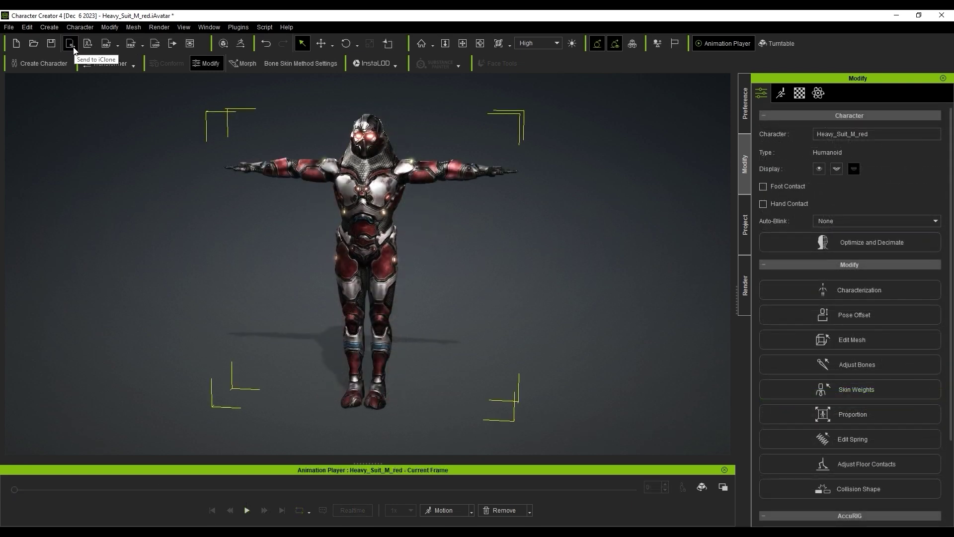
Save the rigged Heavy_Suit_M_red character to the custom content library
click(209, 27)
click(224, 56)
click(233, 105)
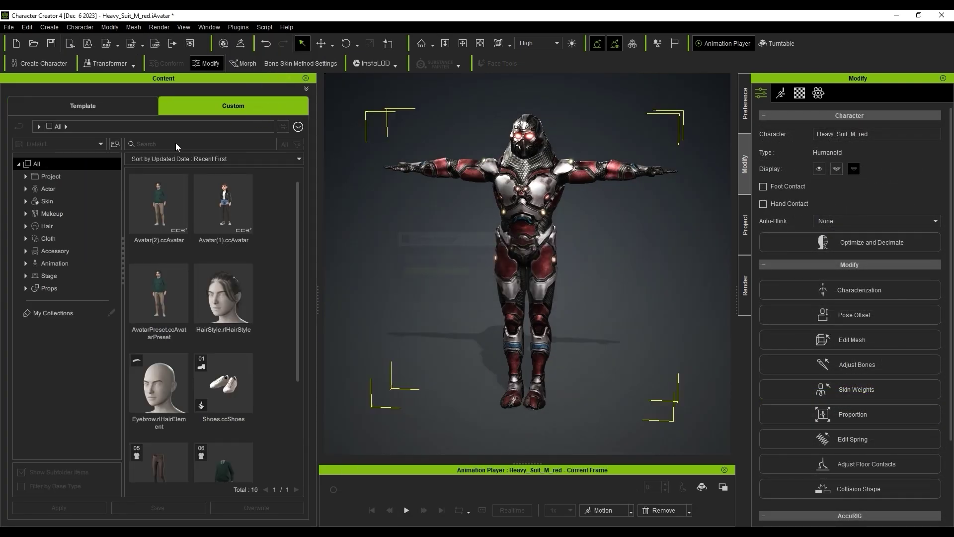
click(188, 506)
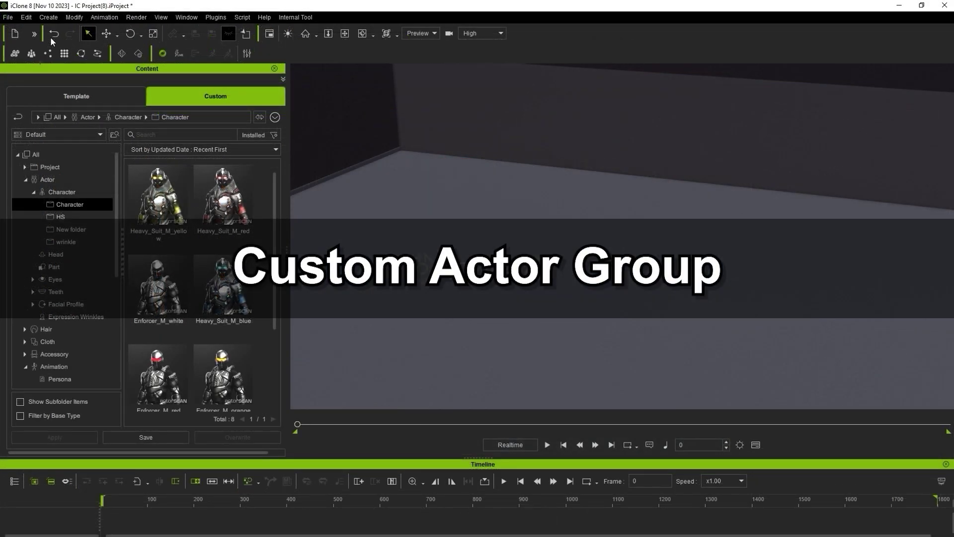
In iClone 8, start a new actor group and set its type to Random
click(51, 20)
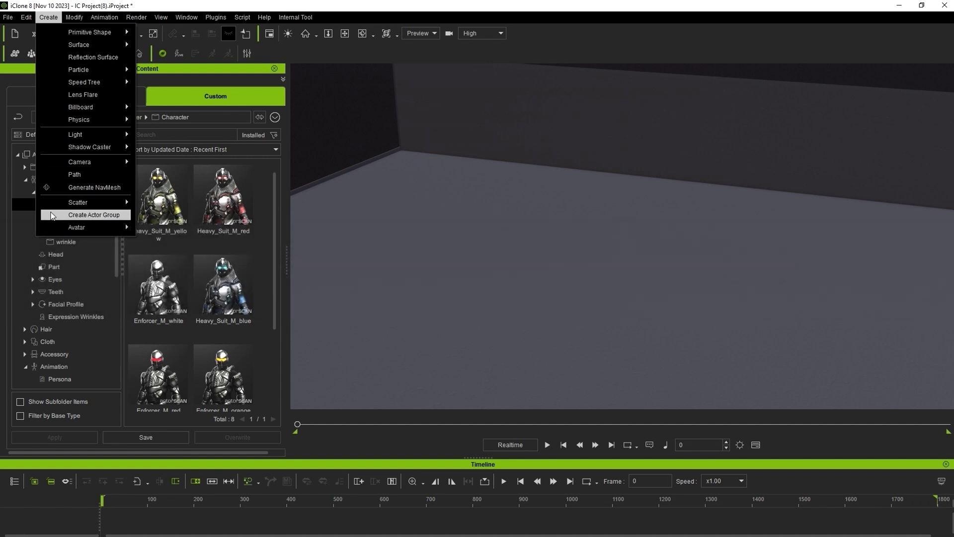
click(53, 215)
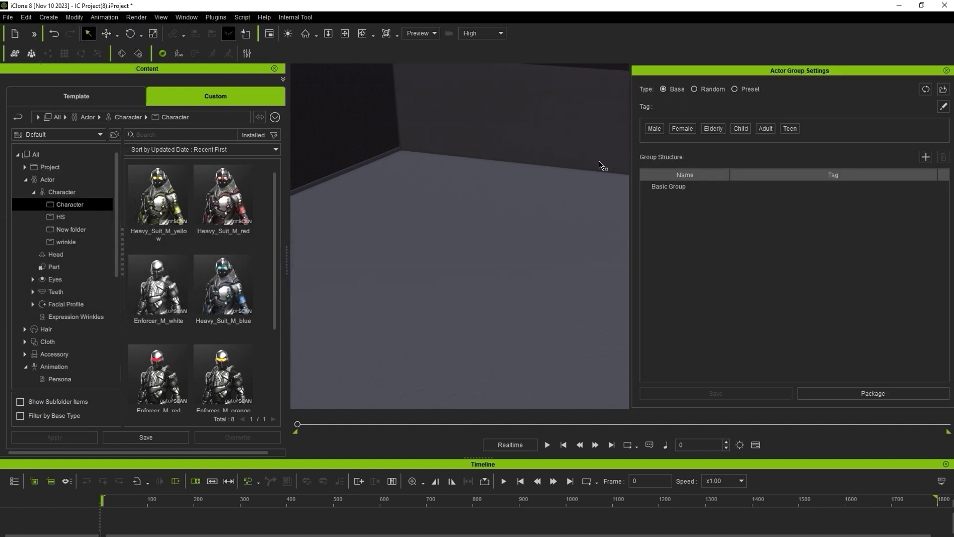
click(694, 89)
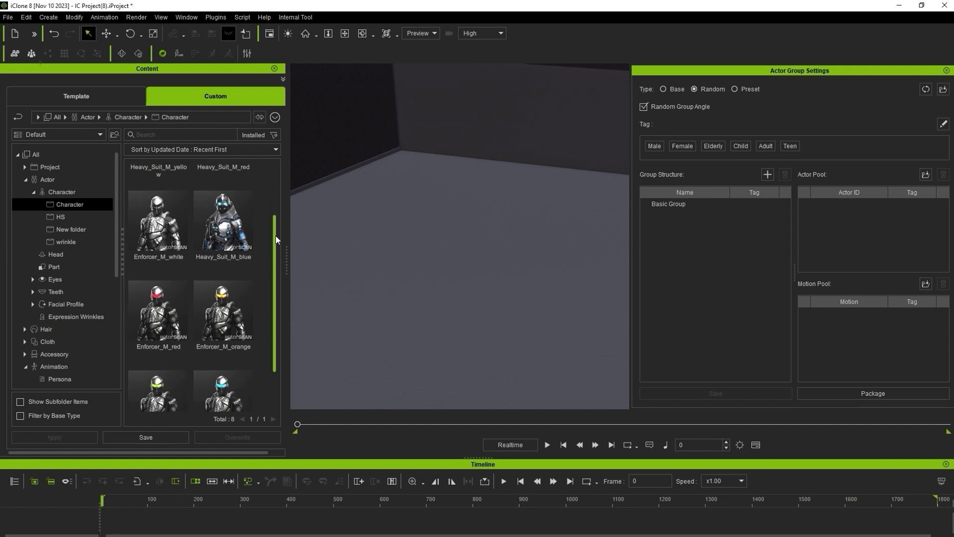
Place Heavy_Suit_M_blue and Heavy_Suit_M_red in the scene, then rotate the red actor and move it in front of the blue one
drag(223, 286, 407, 213)
key(q)
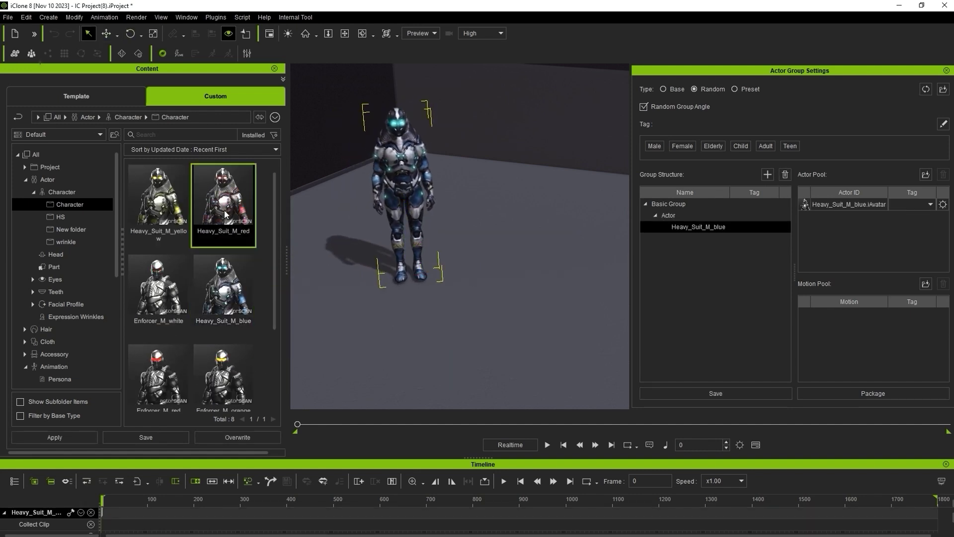
drag(226, 212, 497, 298)
key(e)
drag(525, 335, 489, 343)
key(w)
drag(489, 238, 514, 247)
key(q)
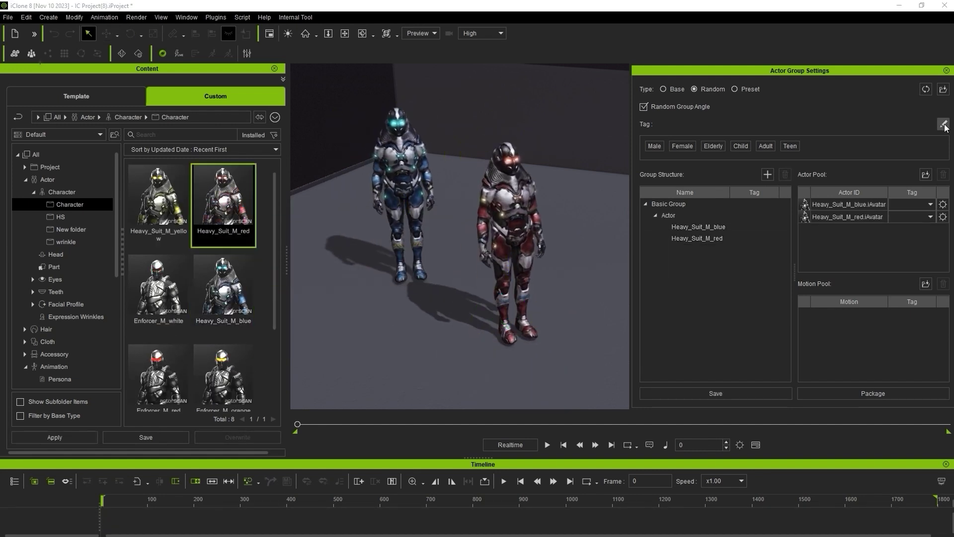
Add the custom tags Guard and Sapper, assigning Guard to Heavy_Suit_M_blue and Sapper to Heavy_Suit_M_red
click(943, 124)
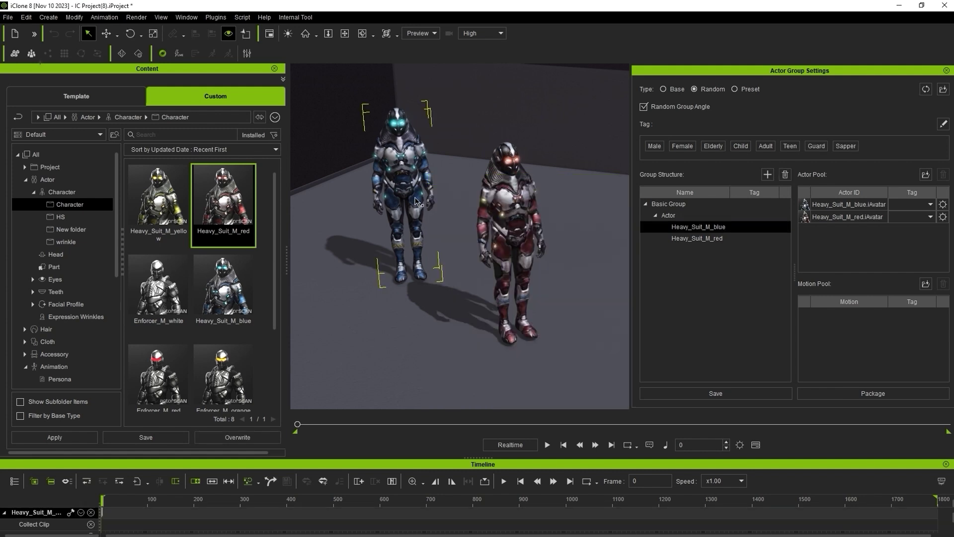
click(827, 206)
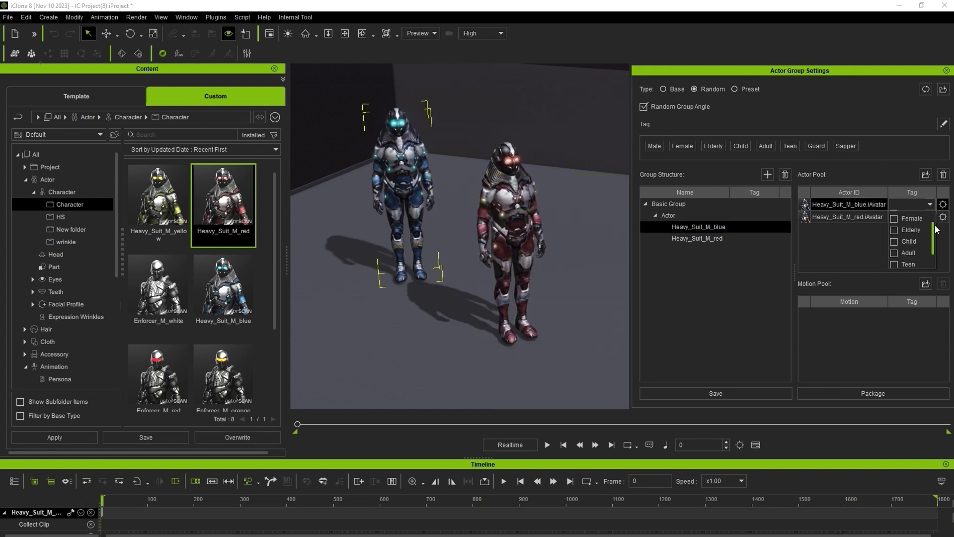
click(894, 254)
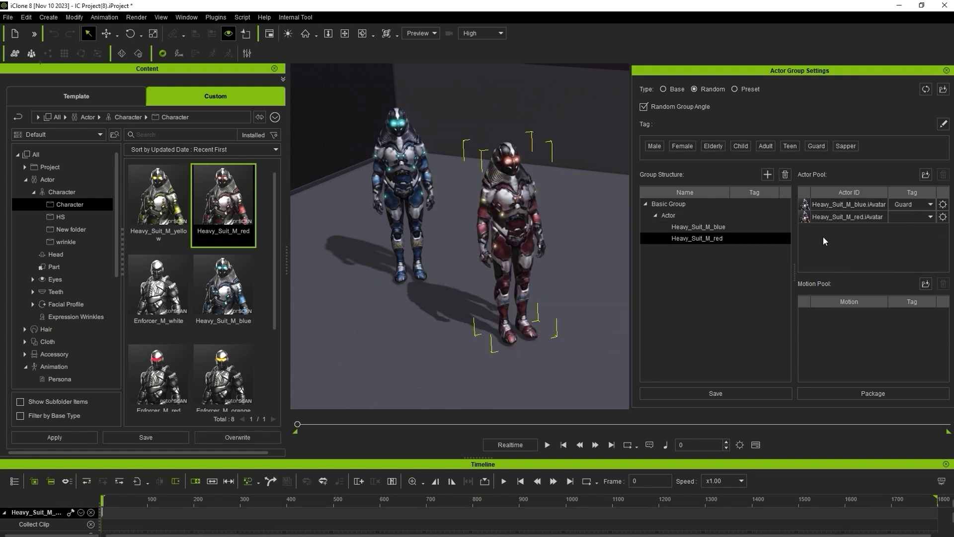
click(904, 276)
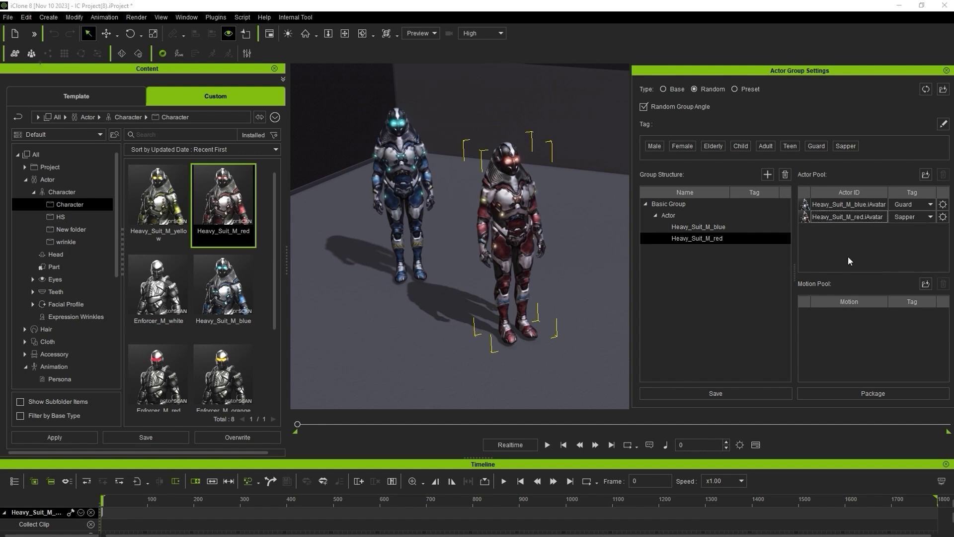
Apply the AaA_PatrolToStandBy motion from the Rifle Combat-Patrol pack to the blue-suited actor
drag(274, 193, 279, 332)
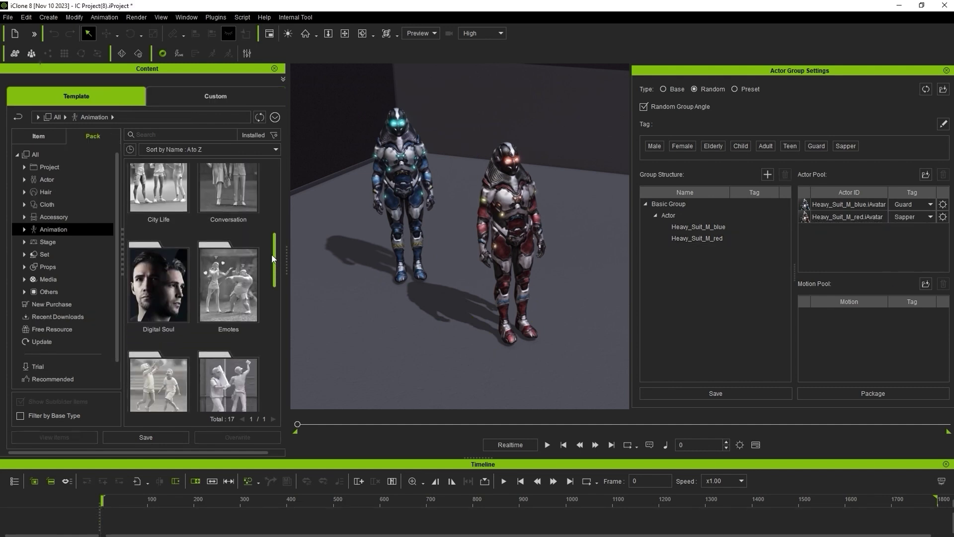
scroll(279, 343, down, 3)
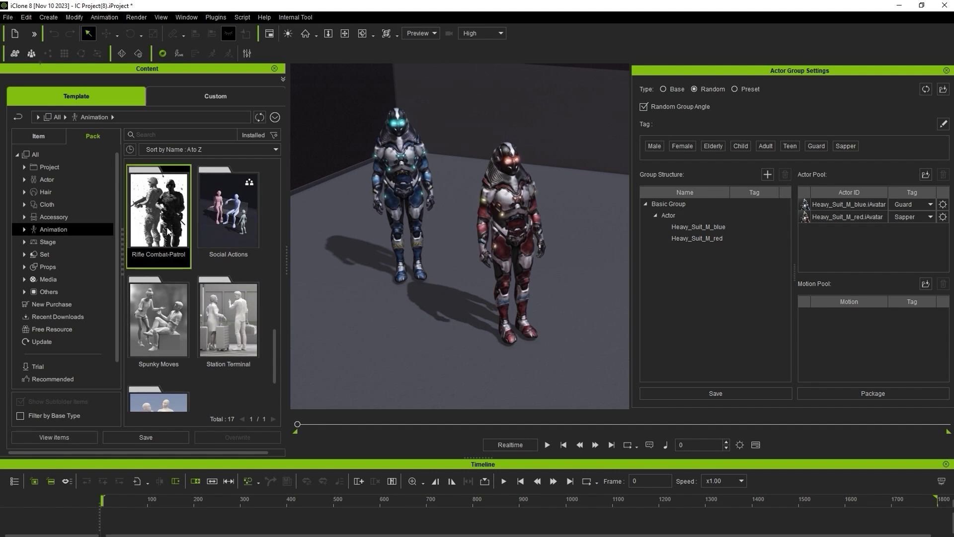
double_click(159, 209)
drag(223, 298, 437, 248)
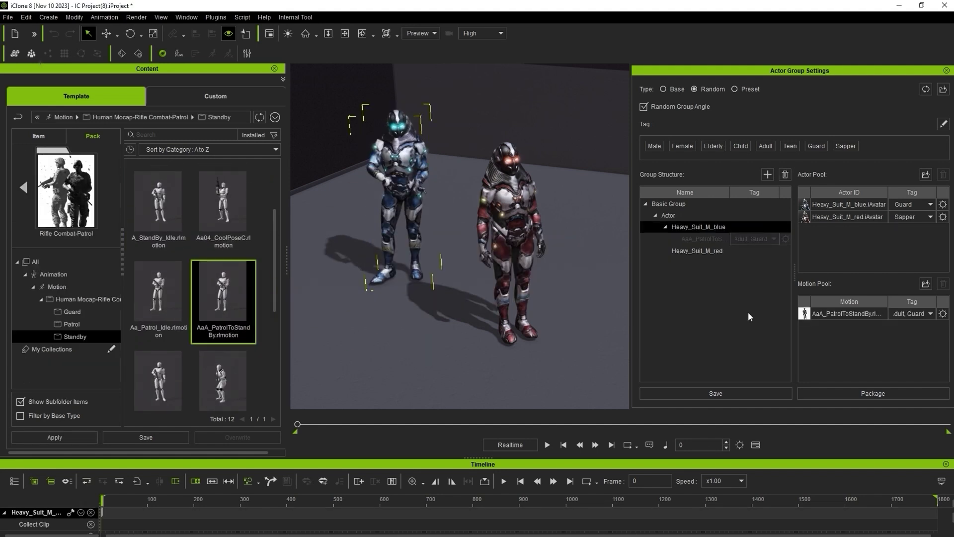
Attach the Gun.iAcc accessory to the AaA_PatrolToStandBy motion and make Guard the motion's only tag
click(942, 313)
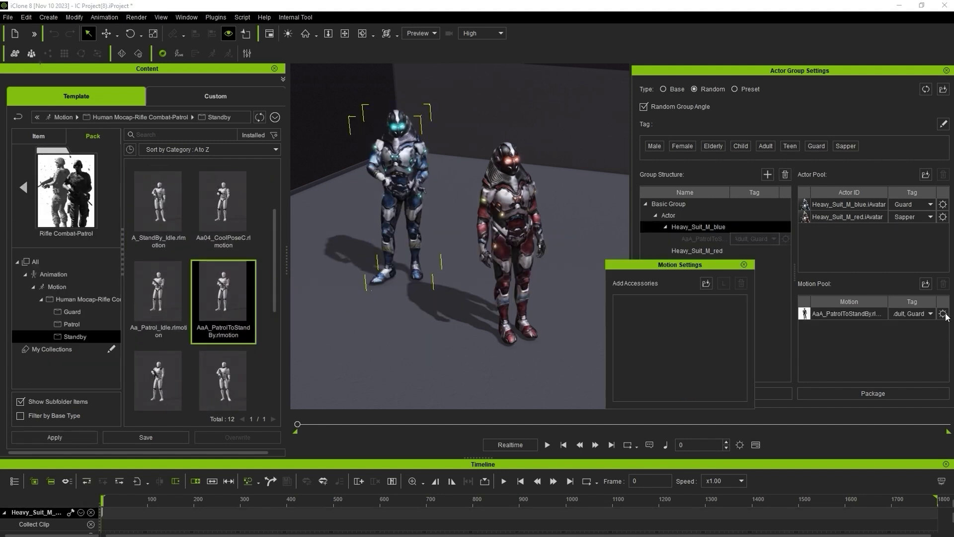
click(704, 284)
double_click(396, 348)
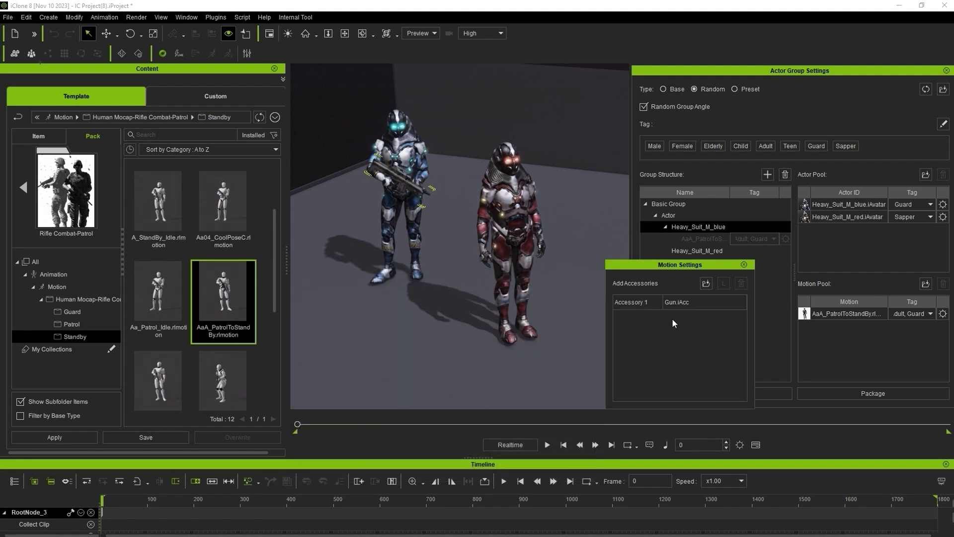
click(744, 264)
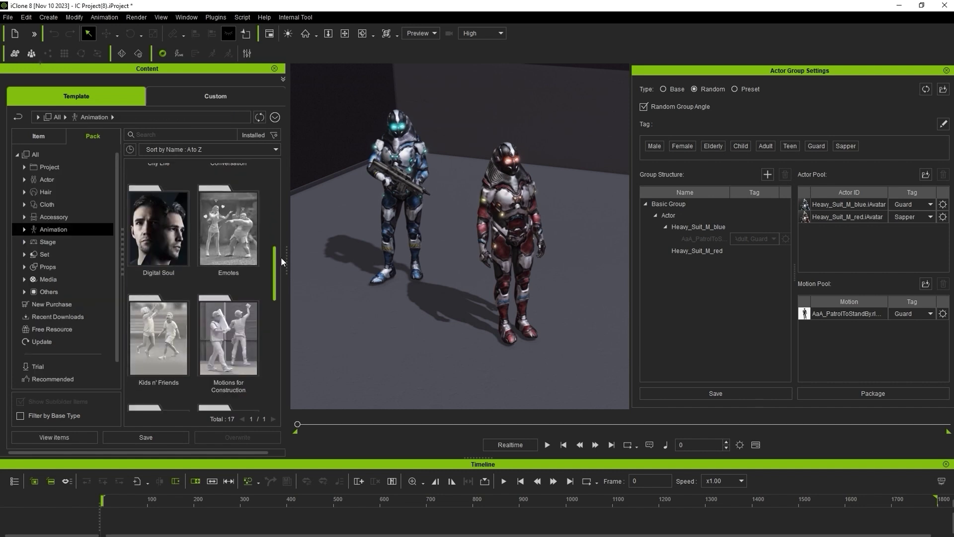
Apply the Chisel Wall motion from the Motions for Construction pack to the red-suited actor and attach the Hammer and Slotted Screwdriver accessories
scroll(268, 233, up, 5)
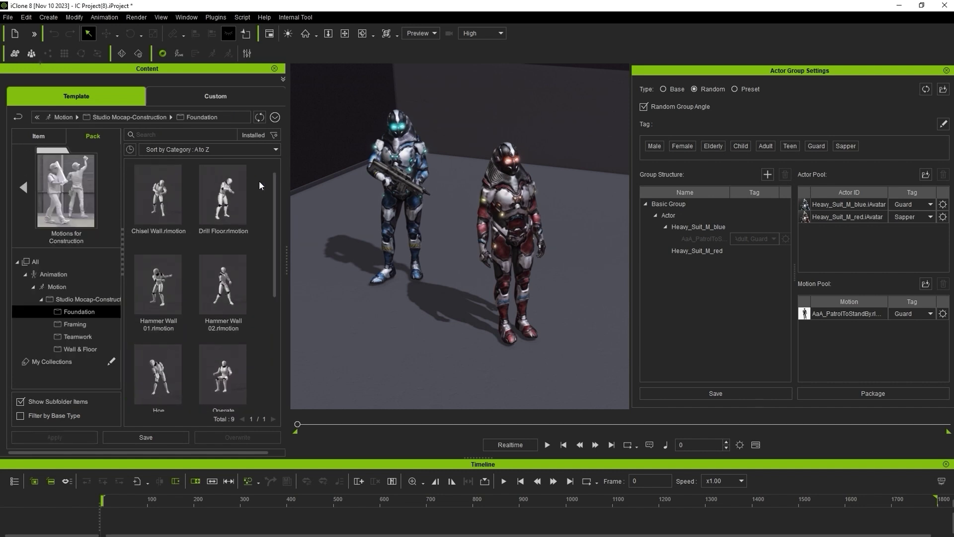
drag(148, 211, 499, 241)
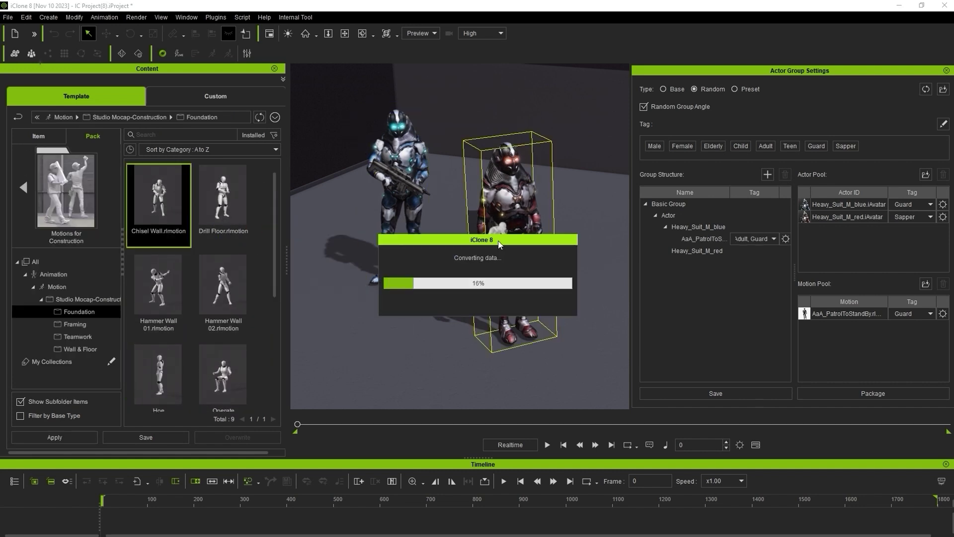
click(943, 326)
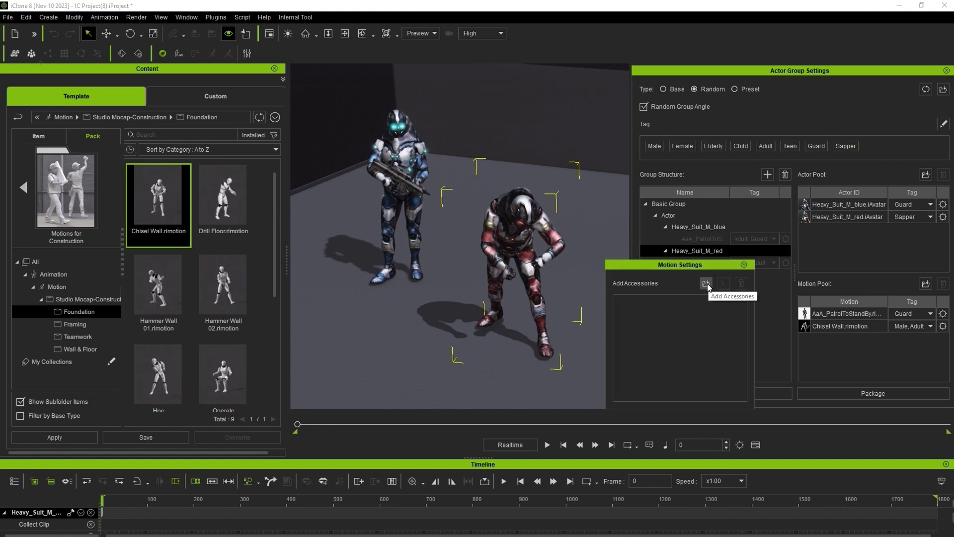
click(706, 284)
click(454, 349)
ctrl+click(389, 404)
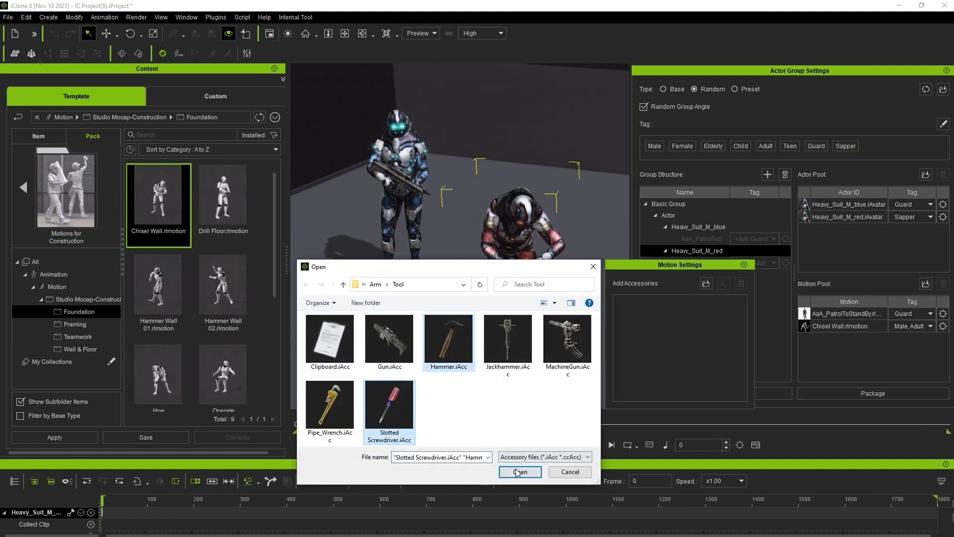
click(519, 471)
click(744, 265)
Make Sapper the only tag of the Chisel Wall motion and play the animation
click(929, 325)
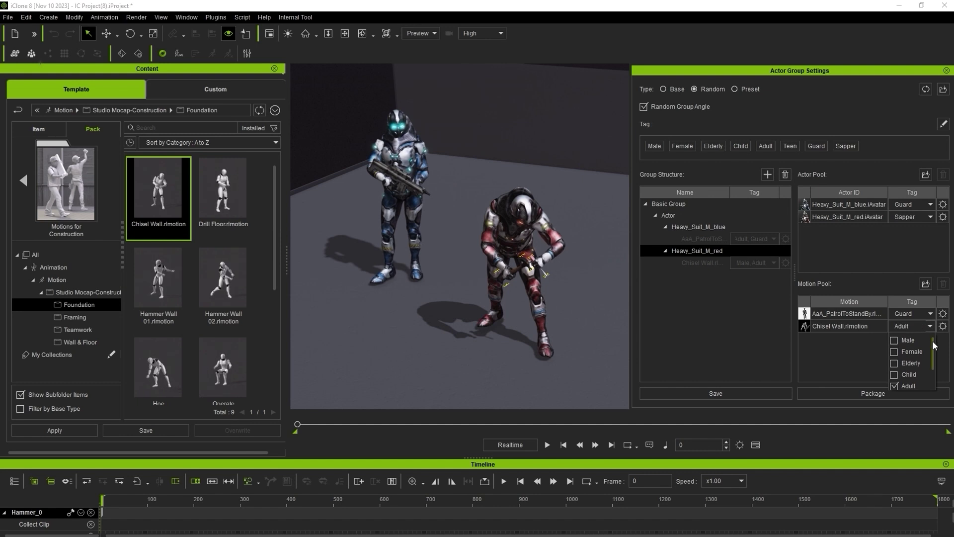
drag(934, 345, 937, 368)
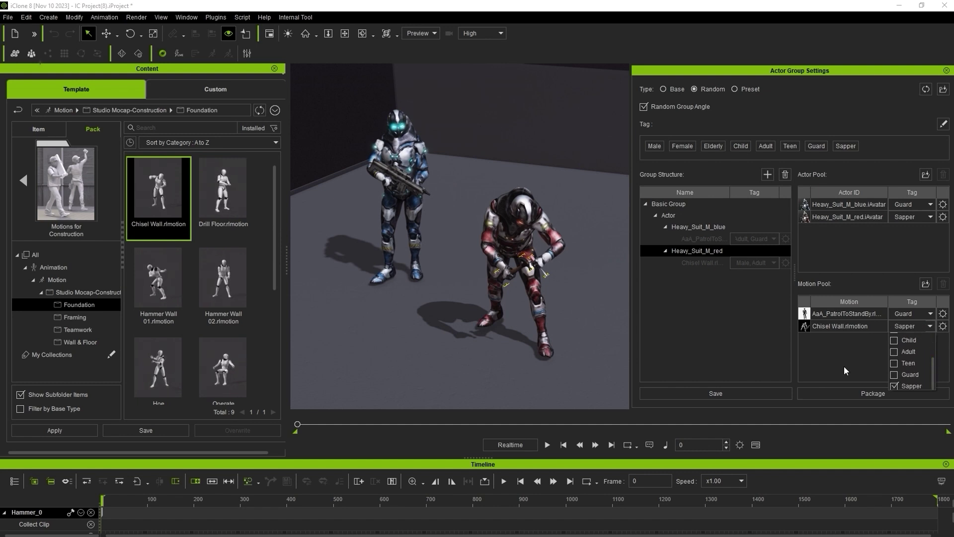
click(548, 445)
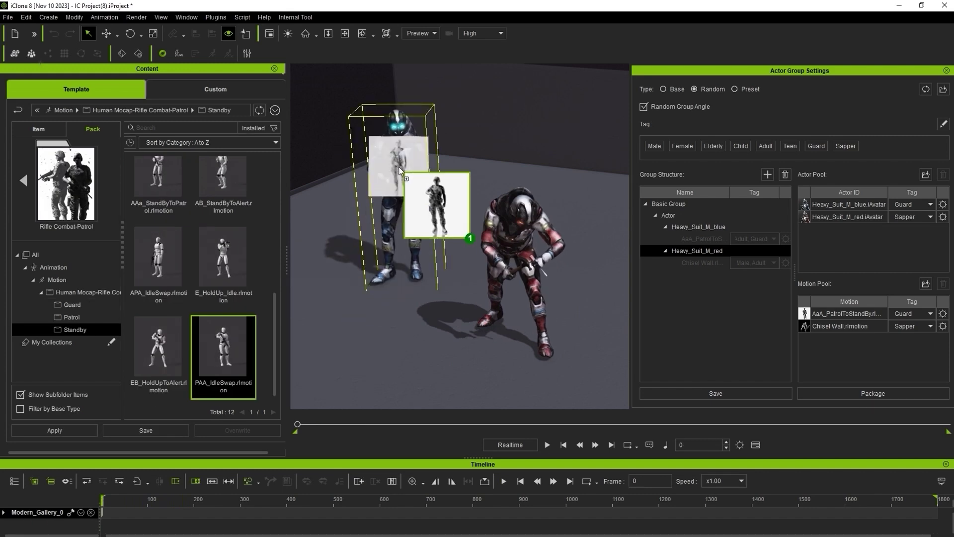
Apply the PAA_IdleSwap motion to the blue-suited actor and attach the Gun.iAcc accessory to that motion
drag(437, 224, 407, 218)
click(943, 339)
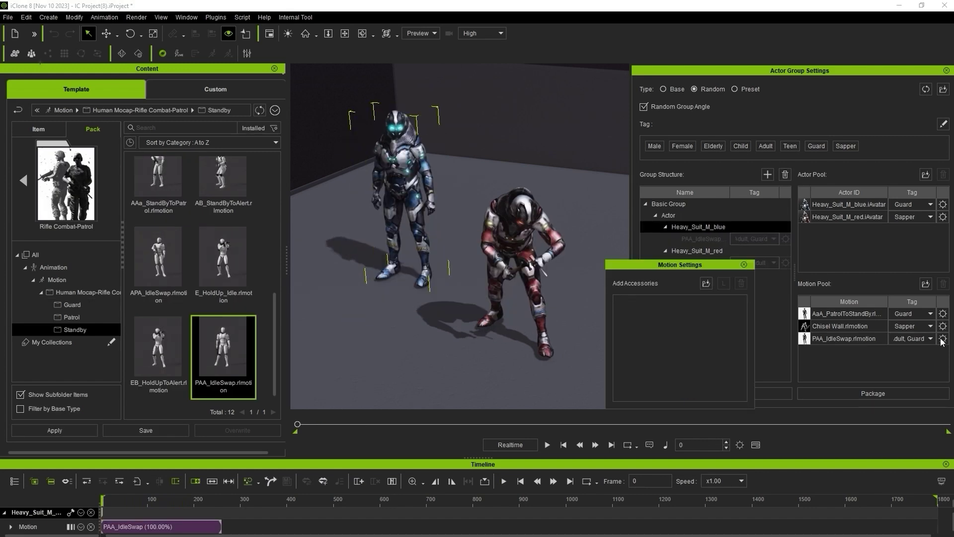
click(705, 284)
double_click(389, 349)
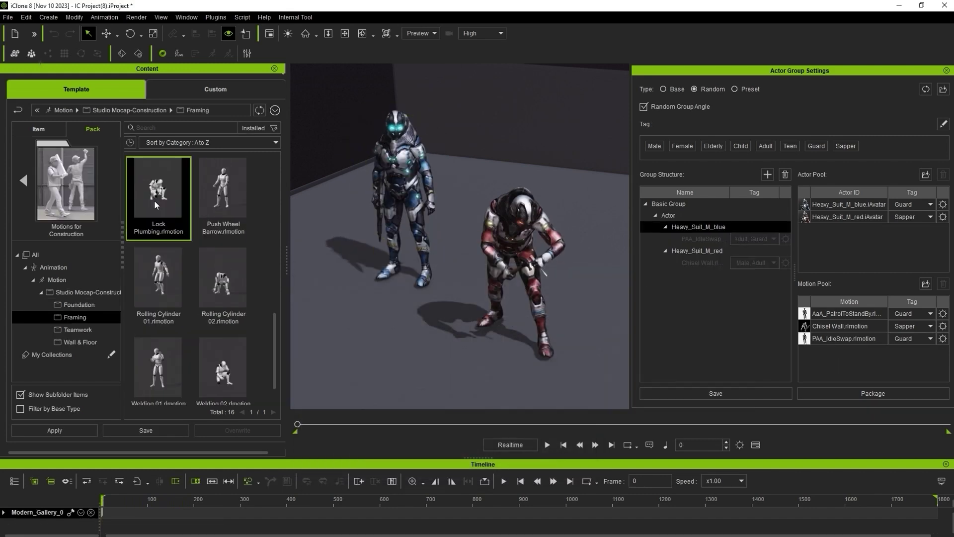
Apply the Lock Plumbing motion to the red-suited actor with the Pipe_Wrench.iAcc accessory and Sapper as its only tag
drag(158, 199, 517, 298)
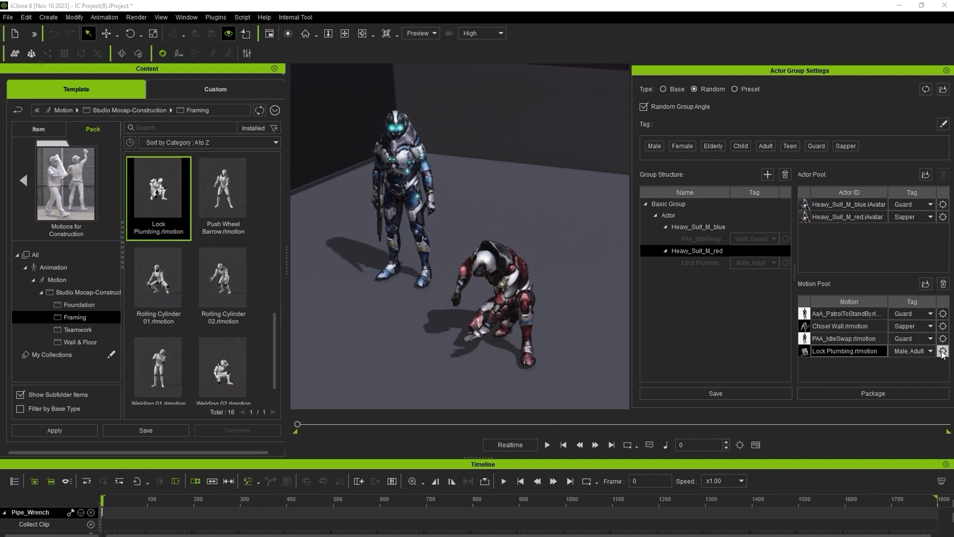
click(943, 351)
click(705, 283)
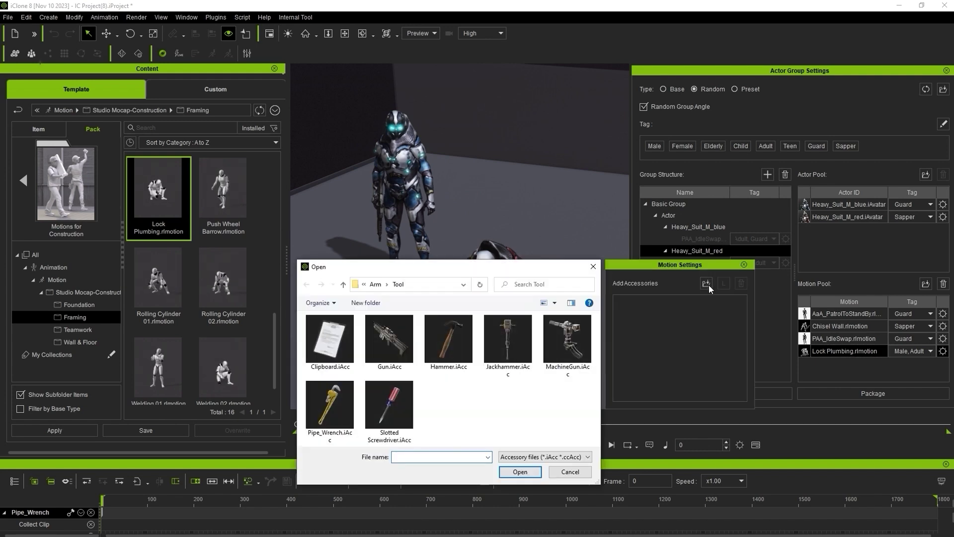
double_click(336, 412)
click(744, 265)
click(912, 351)
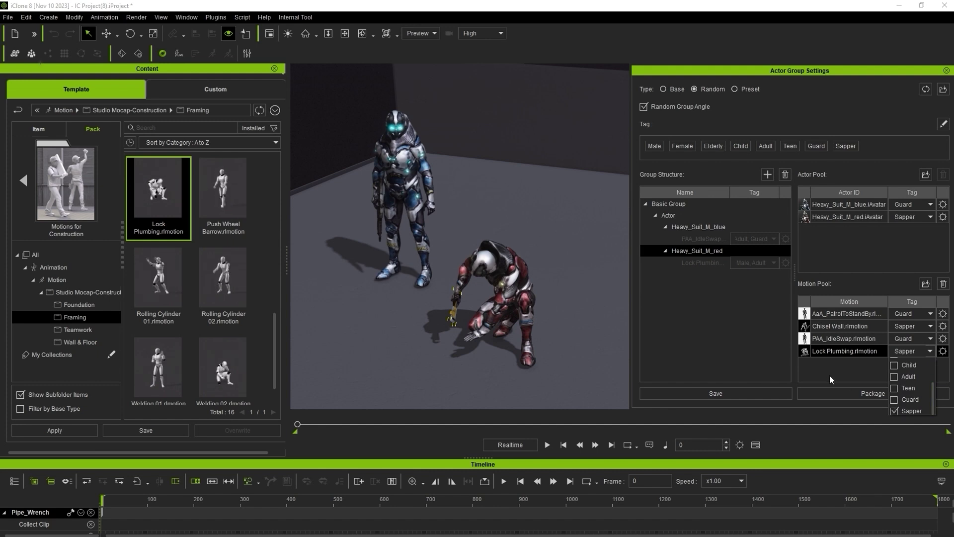
click(564, 431)
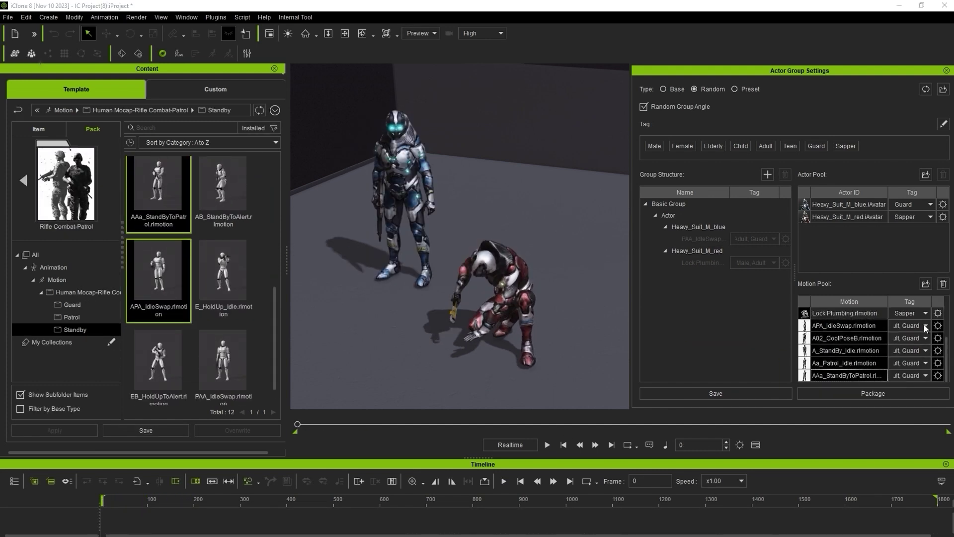
Make Guard the only tag of the added rifle motions and Sapper the only tag of the added construction motions, including Welding 02
click(924, 325)
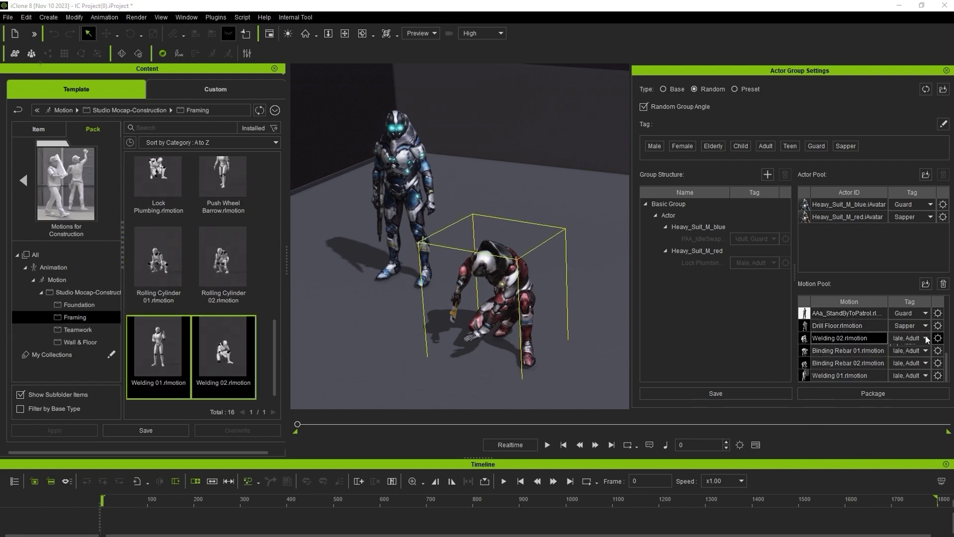
click(924, 337)
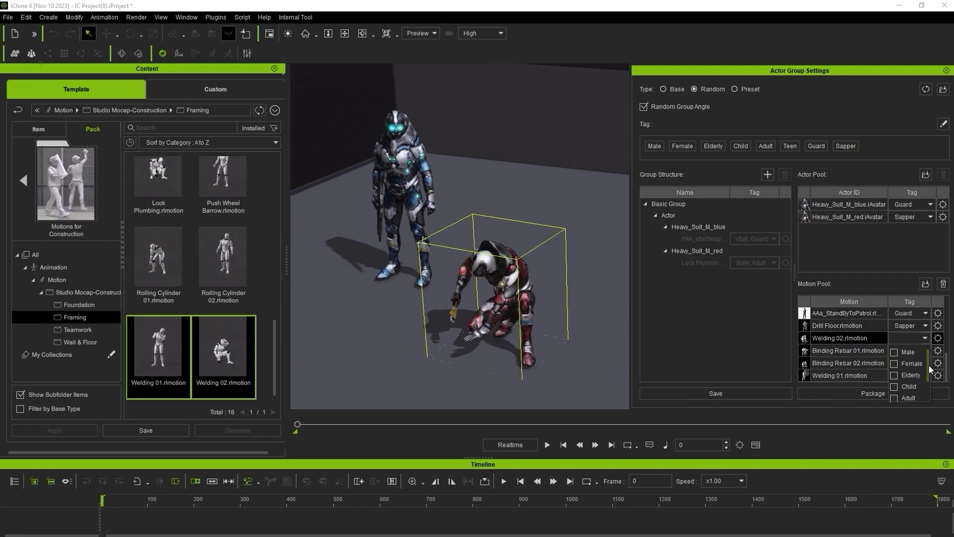
click(894, 398)
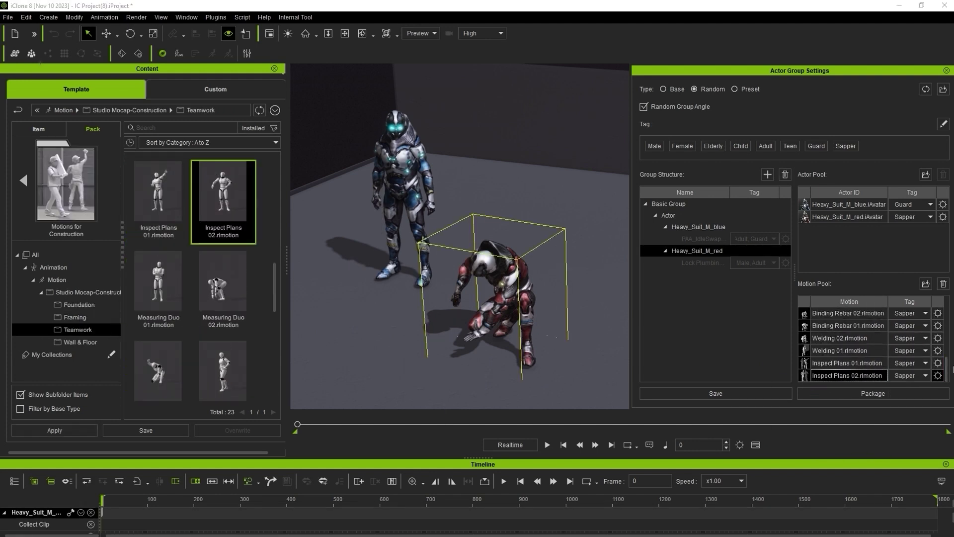
Save the actor group as Sci-fi and place its DefaultActorGroup in the empty gallery scene
click(729, 395)
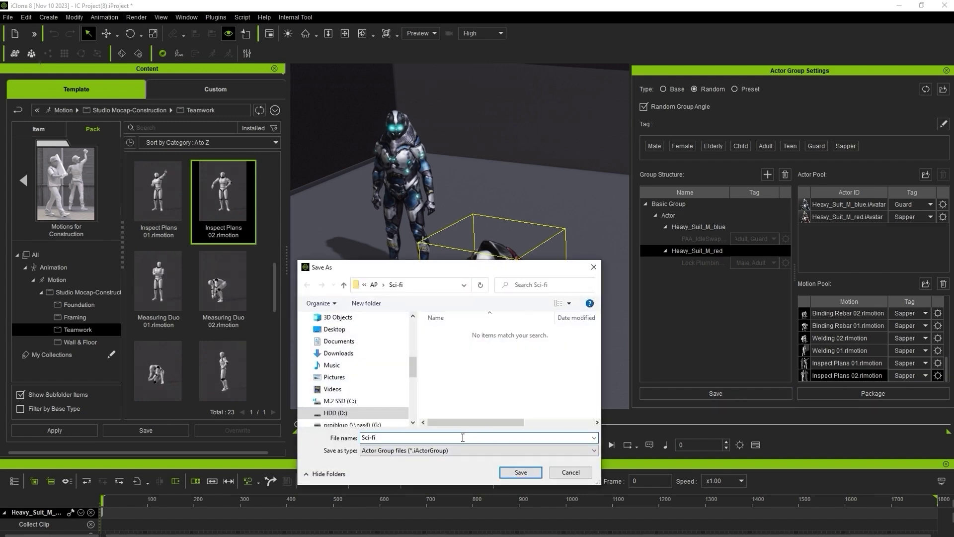
click(520, 472)
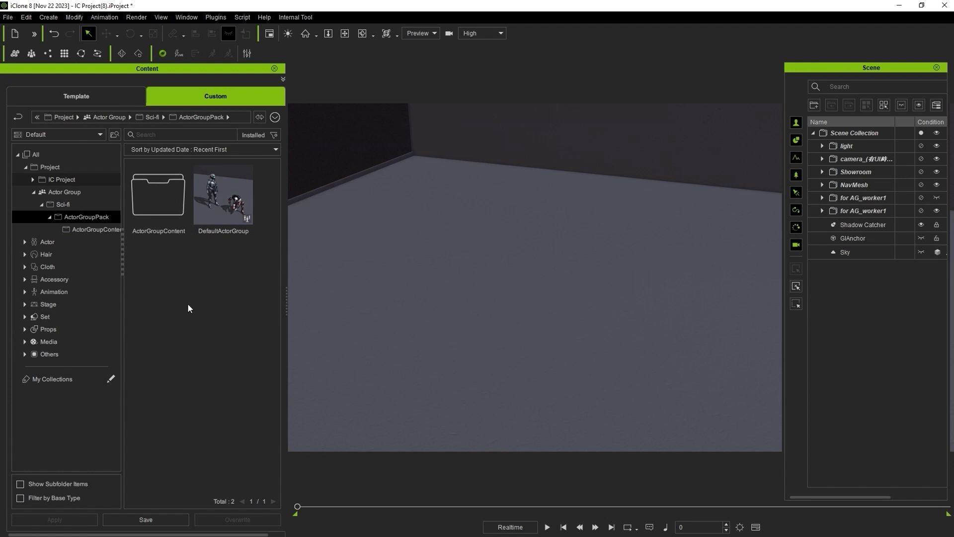
drag(223, 195, 441, 295)
Randomize the placed group several times with Randomize Starting Frames and Randomize Motion enabled, including Randomize Actors set to All Actors
click(622, 393)
click(649, 477)
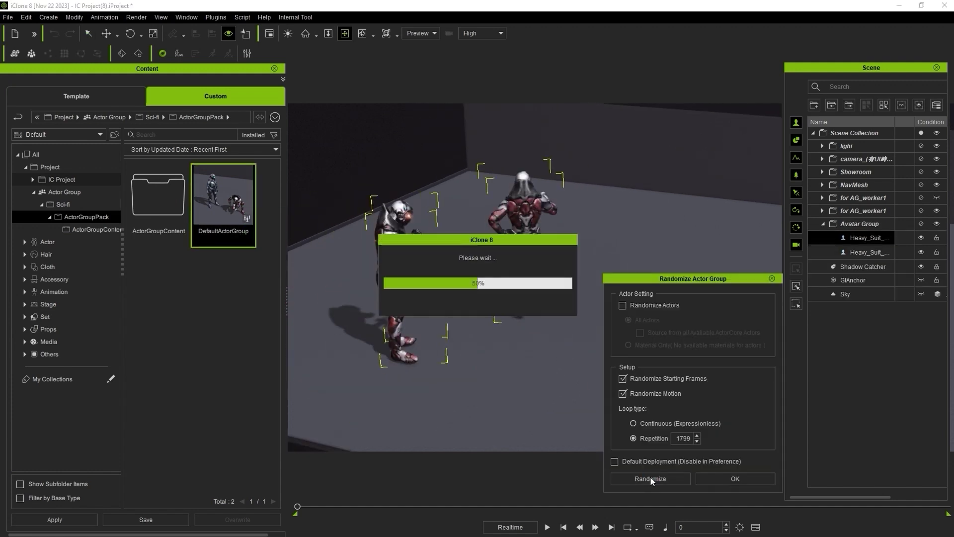
click(650, 477)
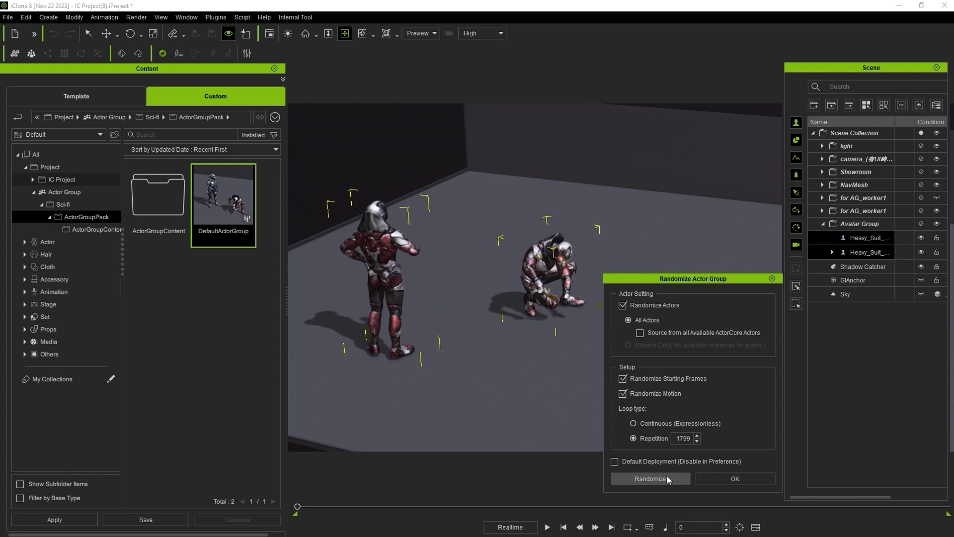
click(666, 476)
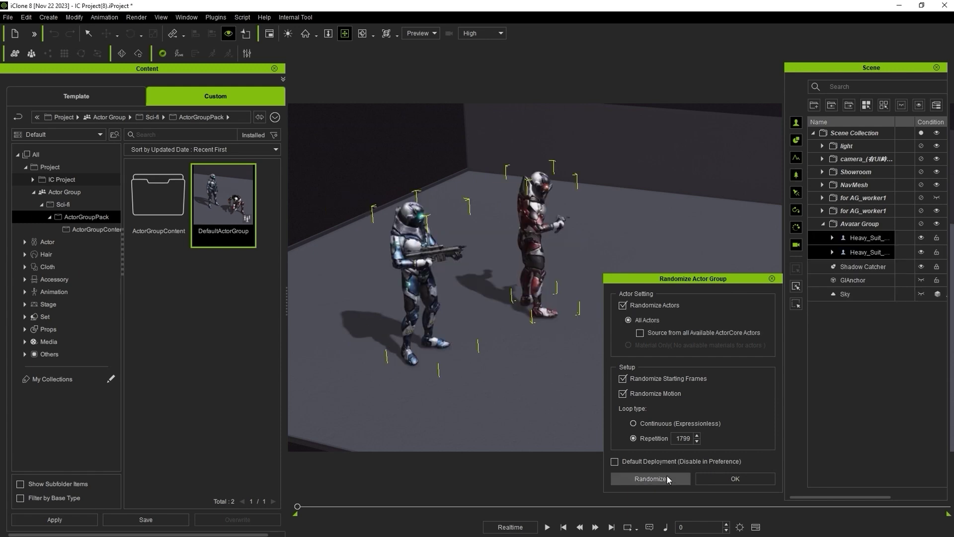
click(666, 476)
click(666, 477)
click(667, 476)
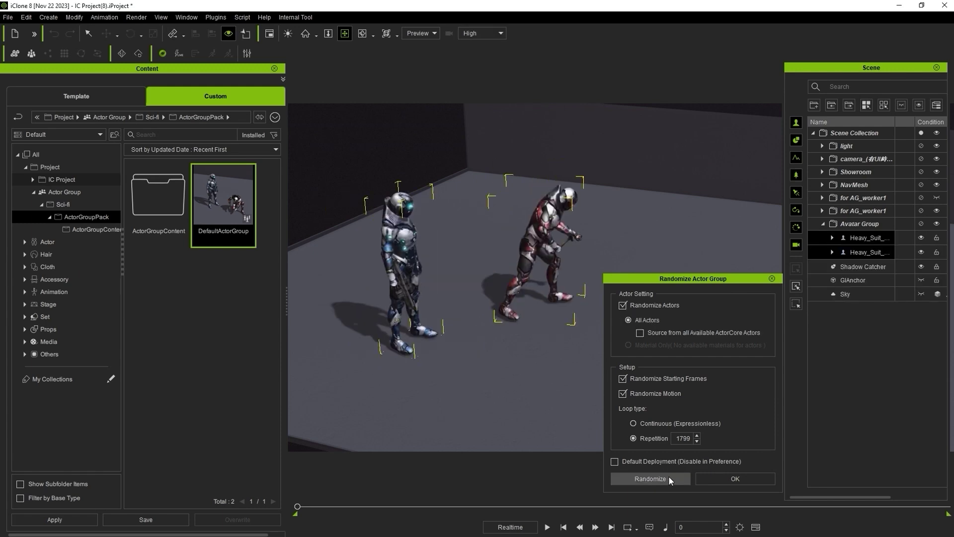
Place three Sci-fi actor groups around the machinery in the mothership scene, moving the first group back toward the wall
drag(161, 242, 621, 362)
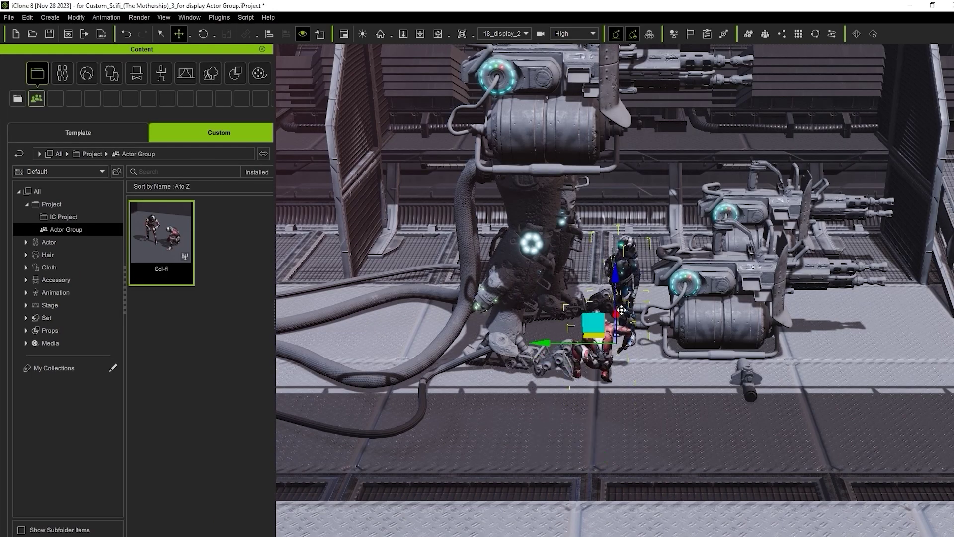
drag(621, 313, 621, 286)
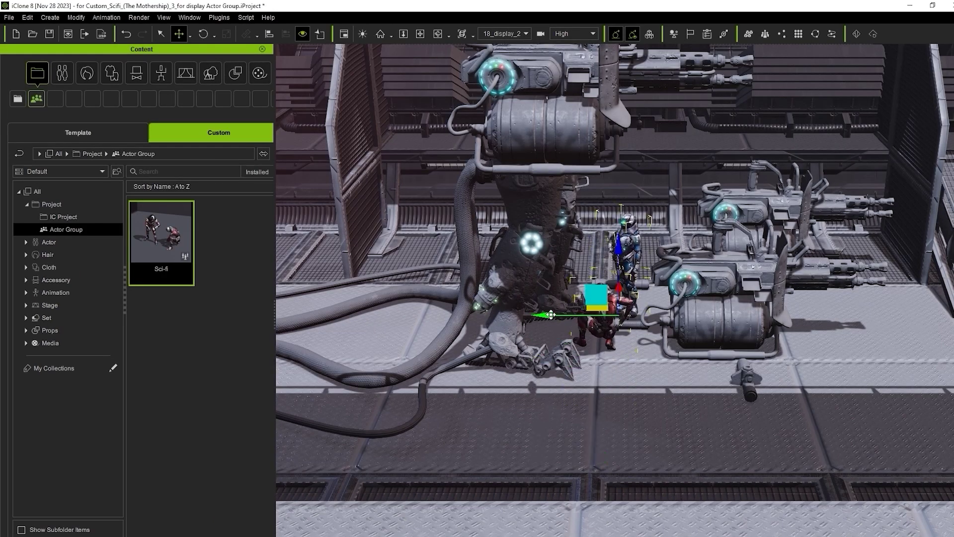
drag(161, 243, 524, 432)
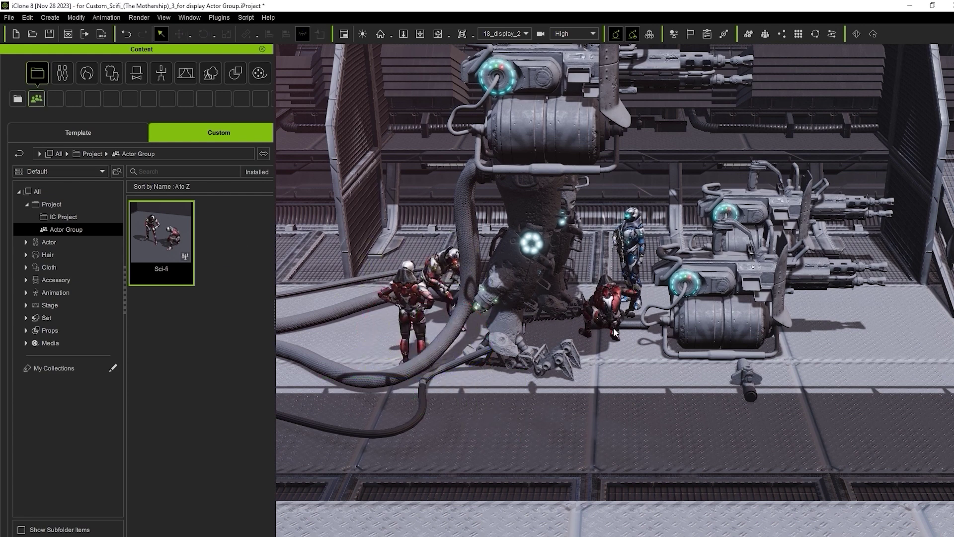
drag(188, 243, 820, 264)
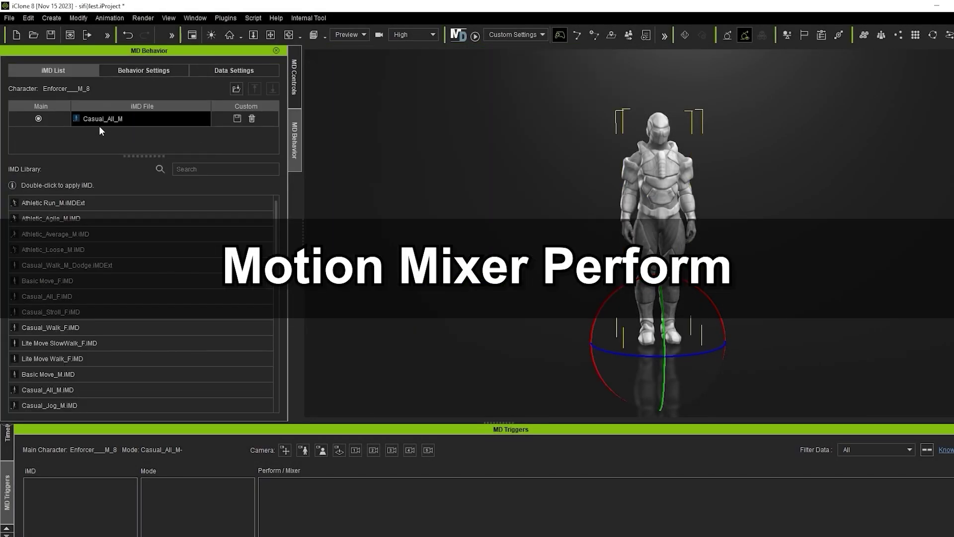
Preview the Enforcer in Motion Director and add the A01_CoolPoseA motion to the Mix section of its Casual behavior
click(475, 36)
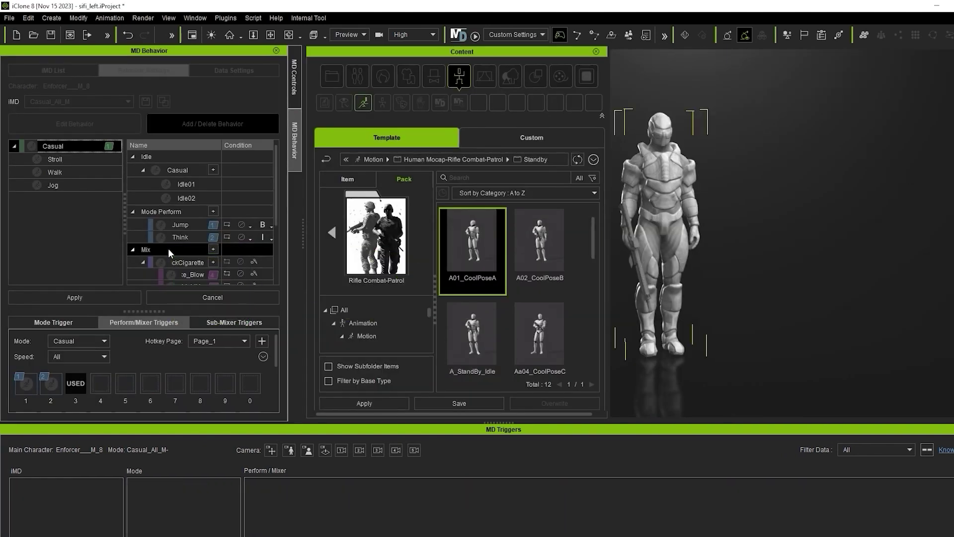
drag(276, 205, 276, 268)
click(212, 277)
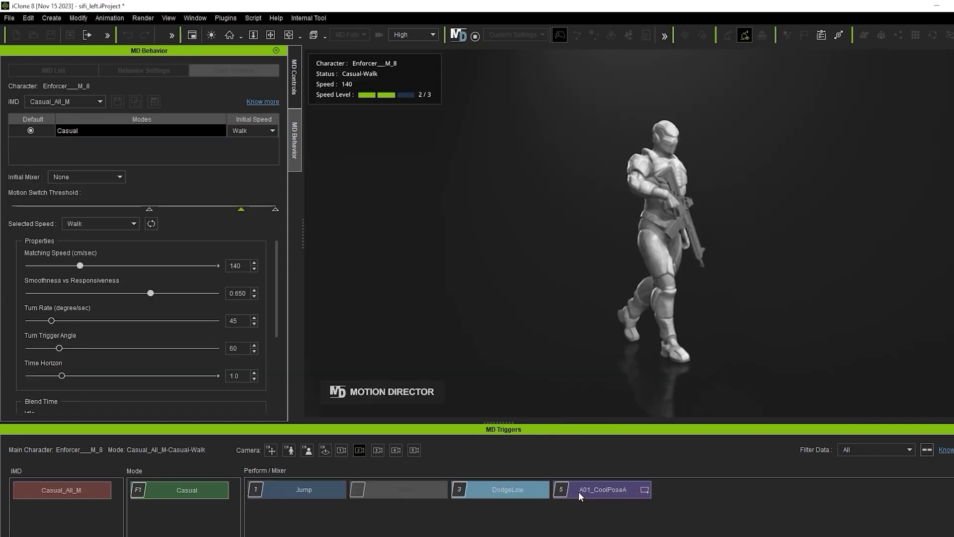
Open the mixer weights of the A01_CoolPoseA trigger and lower the bone weight
right_click(578, 490)
click(596, 515)
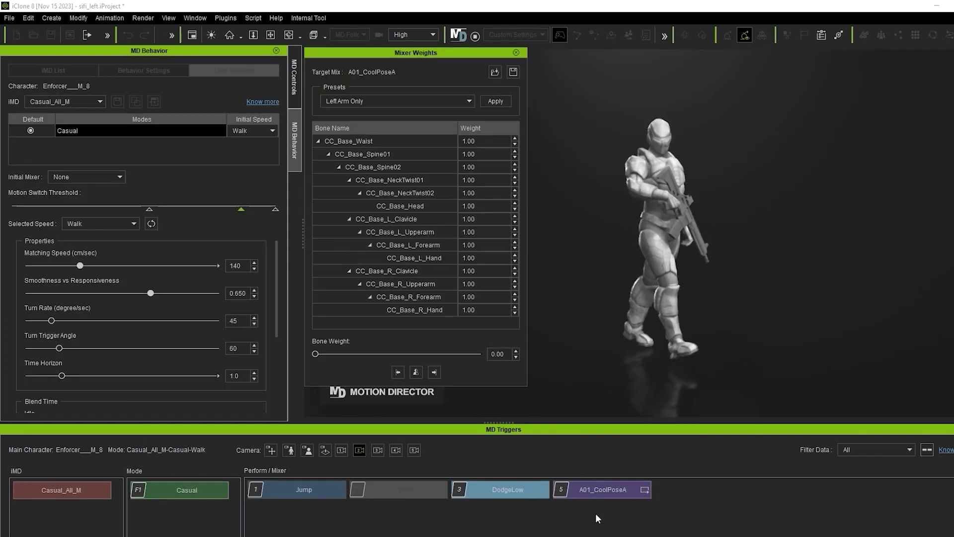
drag(478, 354, 373, 354)
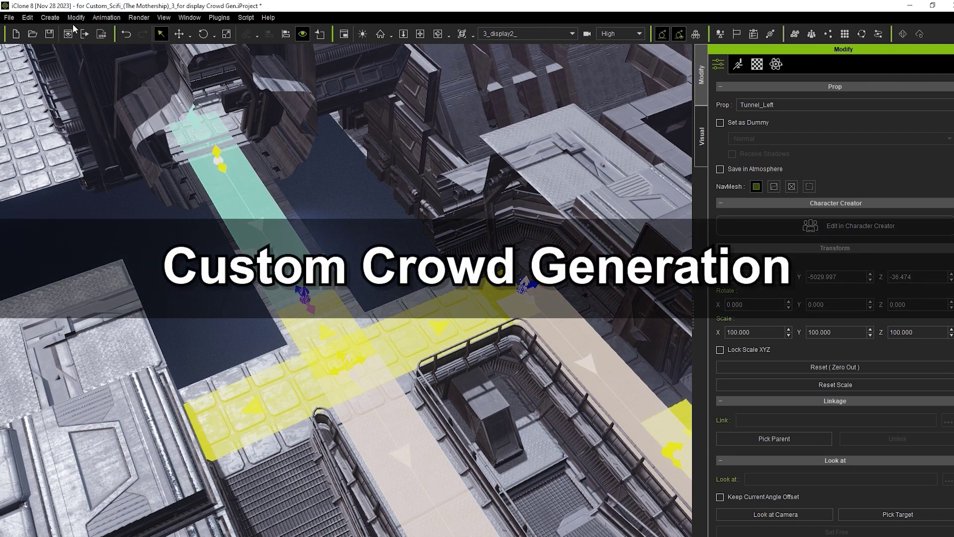
Open Crowd Generation and add the blue, green, orange, red and white Enforcer_M characters to the Actor Pool
click(50, 17)
click(127, 200)
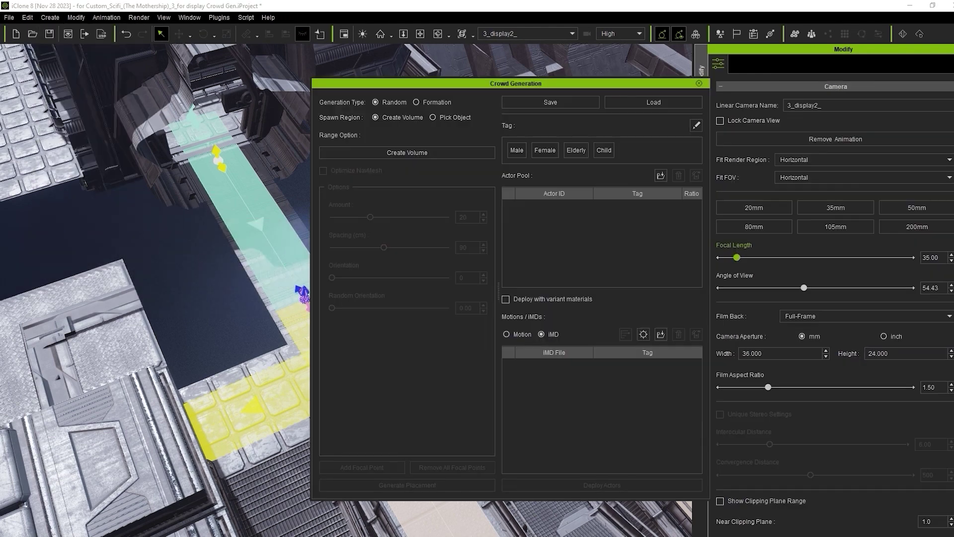
click(171, 249)
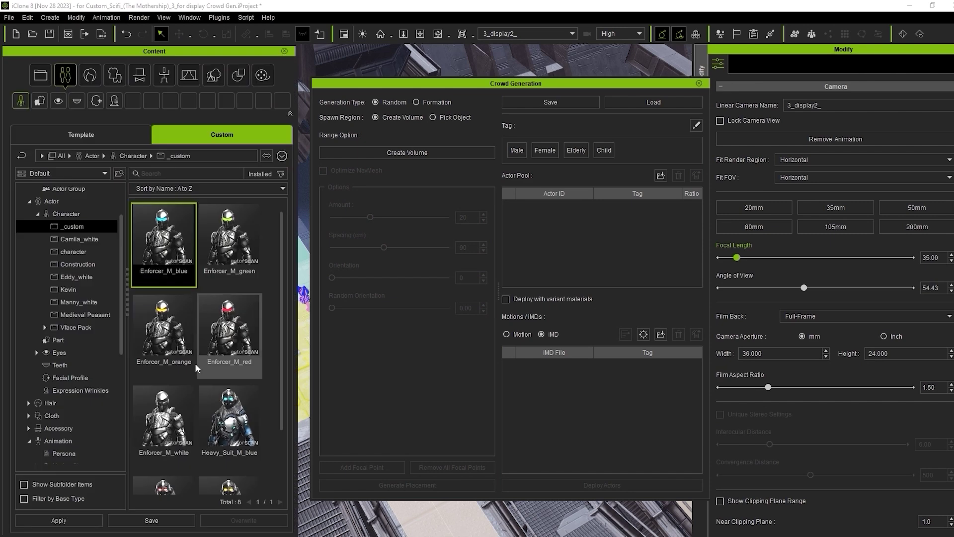
shift+click(171, 412)
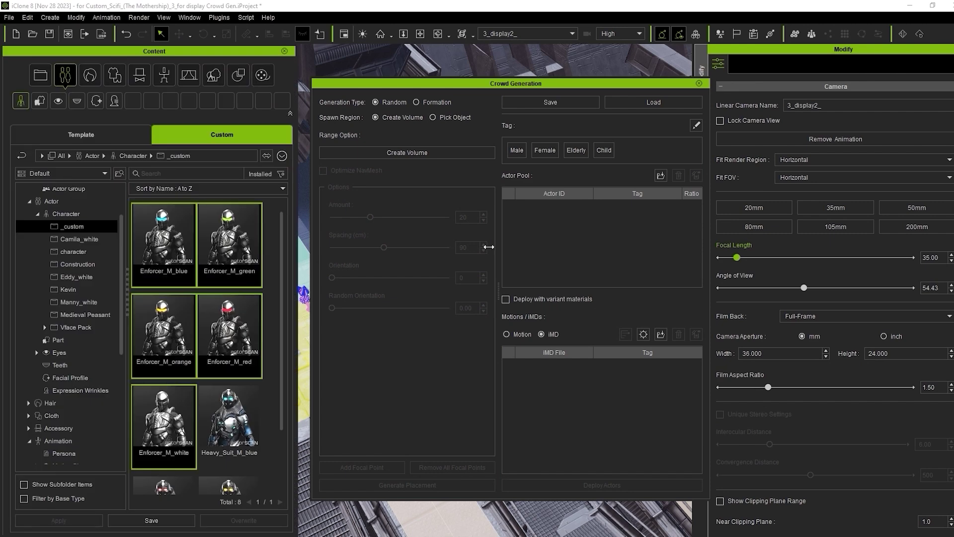
drag(489, 247, 555, 245)
Add the Heavy_Suit_M_blue and Heavy_Suit_M_red characters to the crowd's Actor Pool
ctrl+click(179, 431)
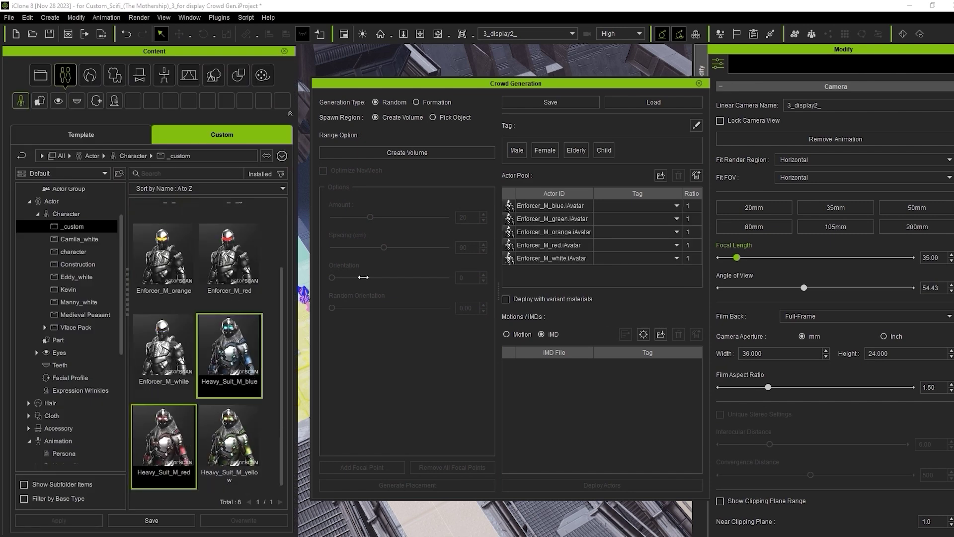
drag(363, 277, 554, 279)
drag(554, 279, 554, 279)
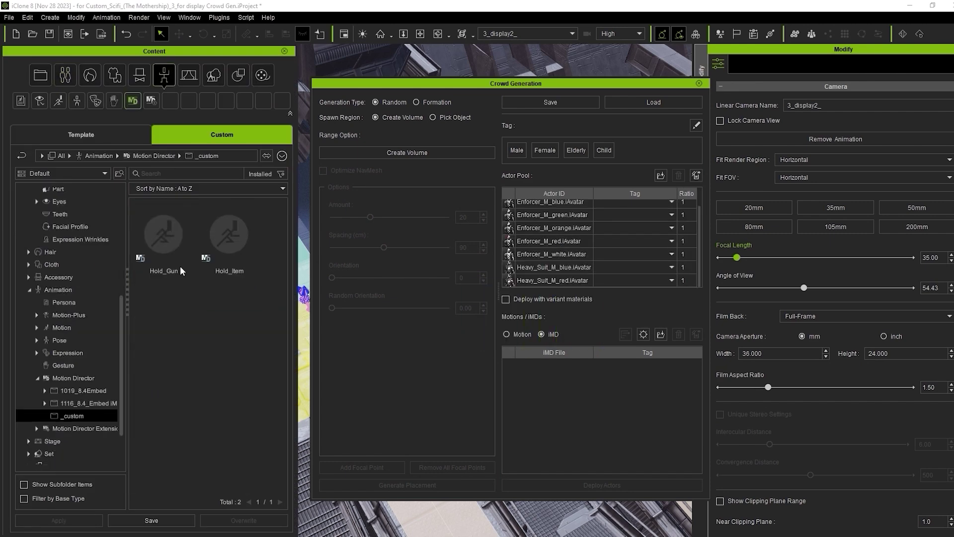
Add the custom Hold_Gun and Hold_Item behaviors to the crowd's iMD list
click(181, 267)
ctrl+click(224, 266)
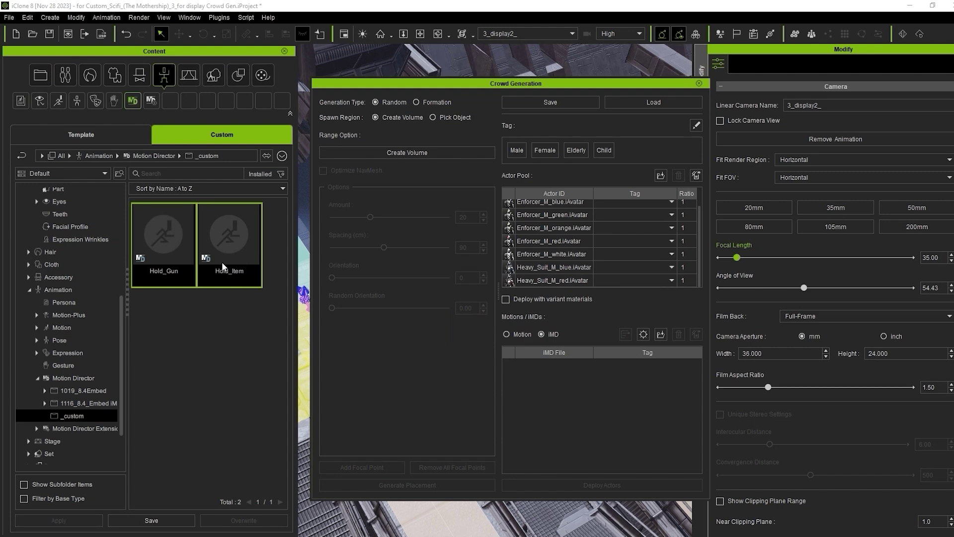
drag(543, 376, 575, 397)
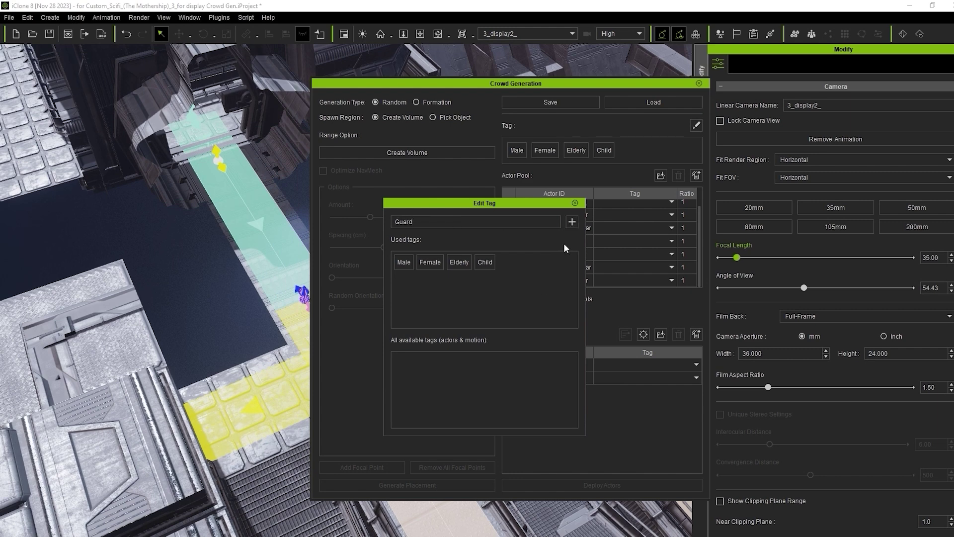
Create the Guard and Sapper tags for the crowd
click(572, 221)
text(Sapper)
click(571, 222)
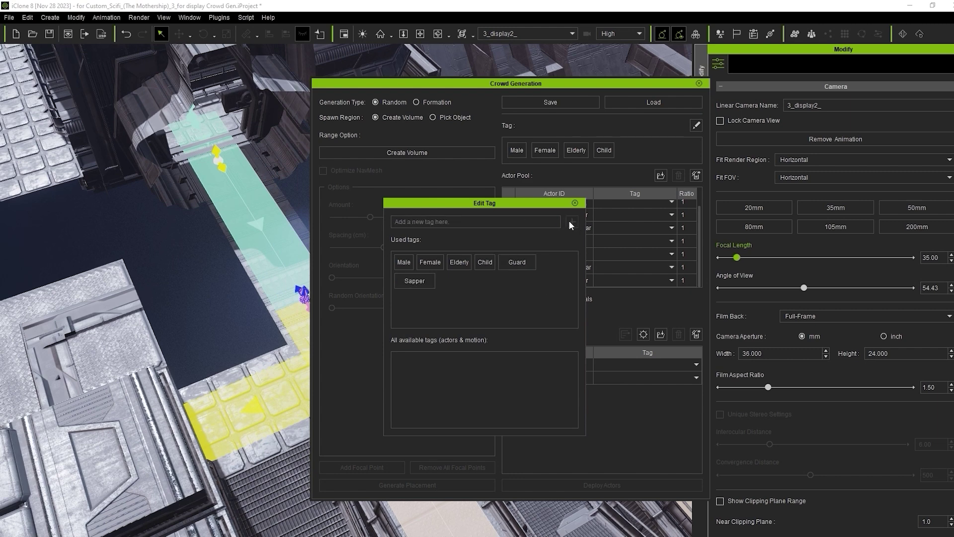
Assign the Guard tag to the Enforcer actors in the Actor Pool, starting with Enforcer_M_blue and Enforcer_M_green
click(671, 206)
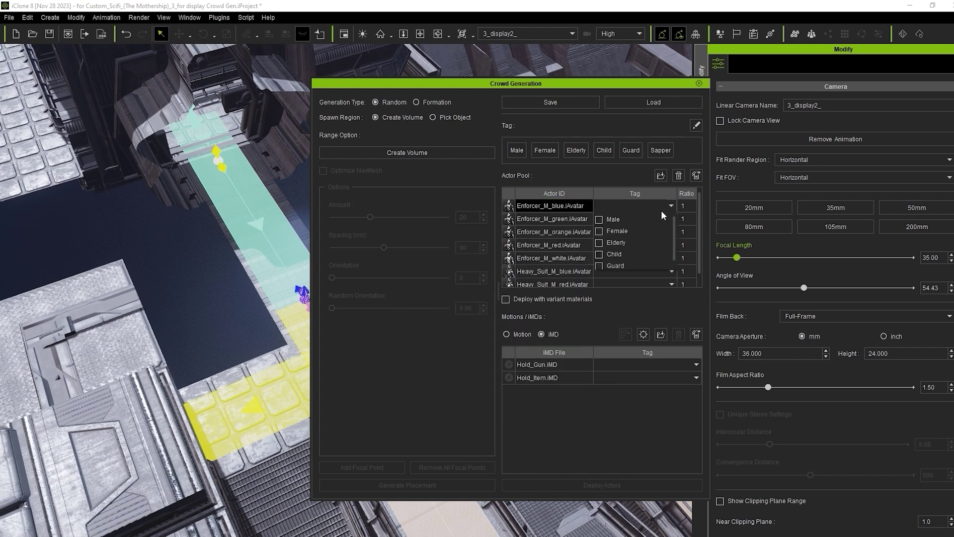
click(604, 264)
click(575, 228)
click(671, 220)
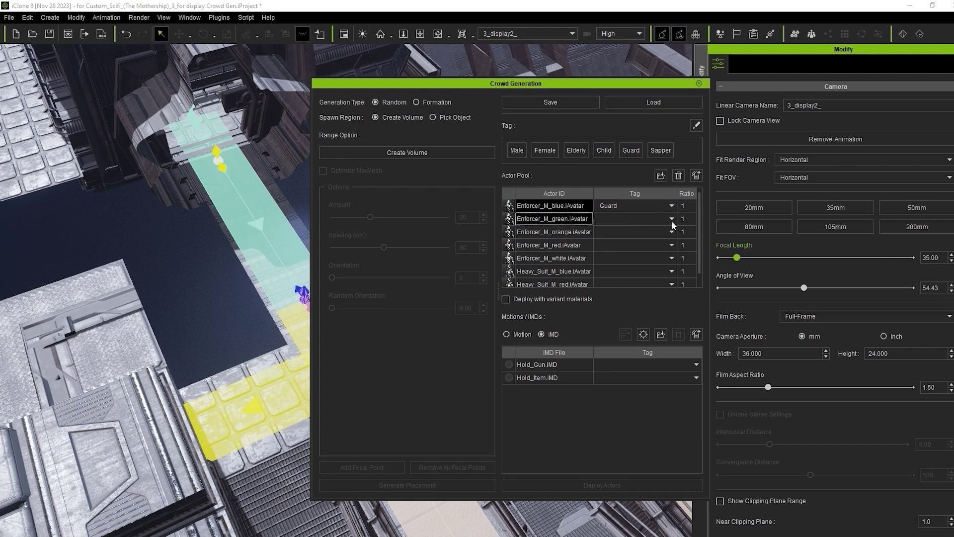
click(600, 278)
Assign the Sapper tag to the Heavy_Suit_M_blue and Heavy_Suit_M_red actors
scroll(602, 318, down, 1)
click(601, 326)
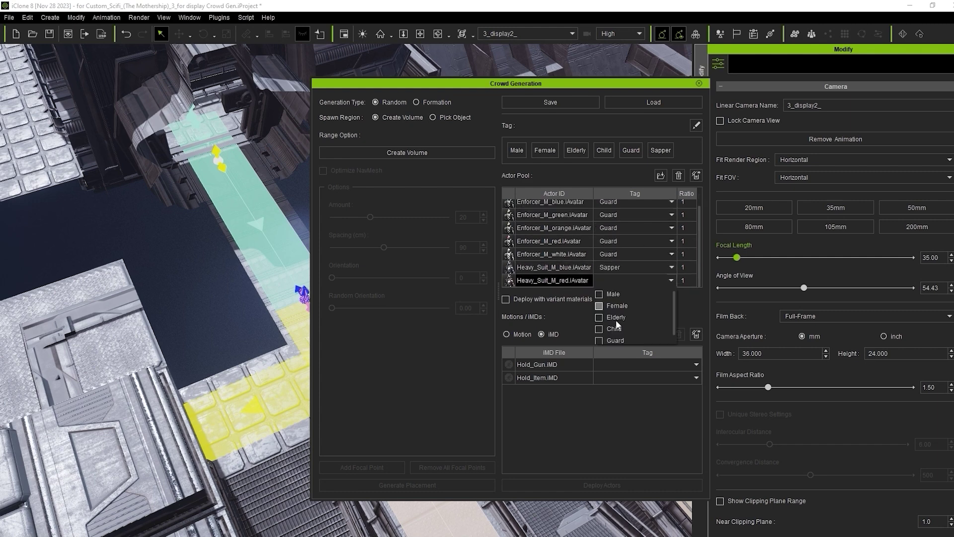
scroll(609, 330, down, 1)
click(602, 339)
Assign the Guard tag to the Hold_Gun iMD and the Sapper tag to the Hold_Item iMD
click(555, 364)
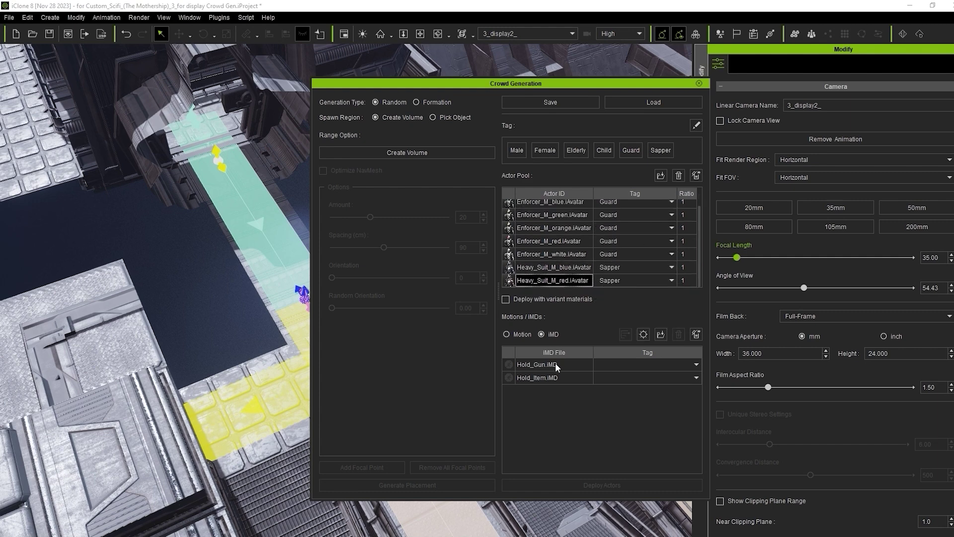
click(556, 364)
click(603, 377)
click(603, 439)
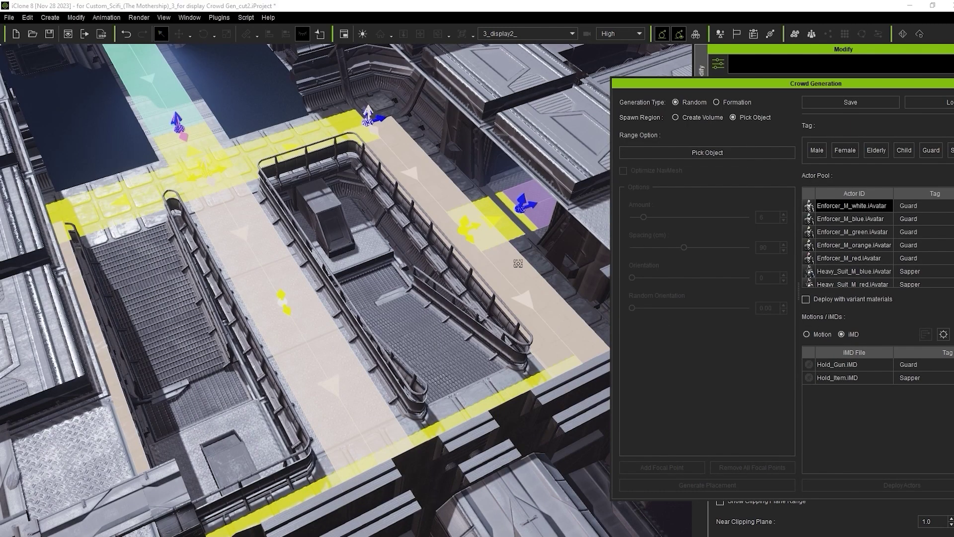
Deploy 11 random actors along the two beige walkway paths, with the Direction Ratio about midway between Reverse and Front
click(255, 260)
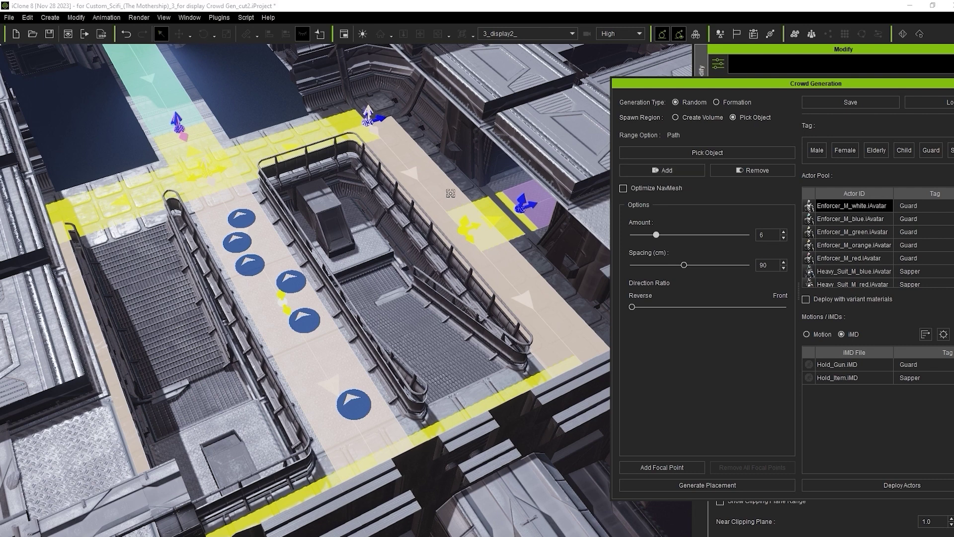
drag(644, 235, 663, 240)
drag(670, 307, 703, 308)
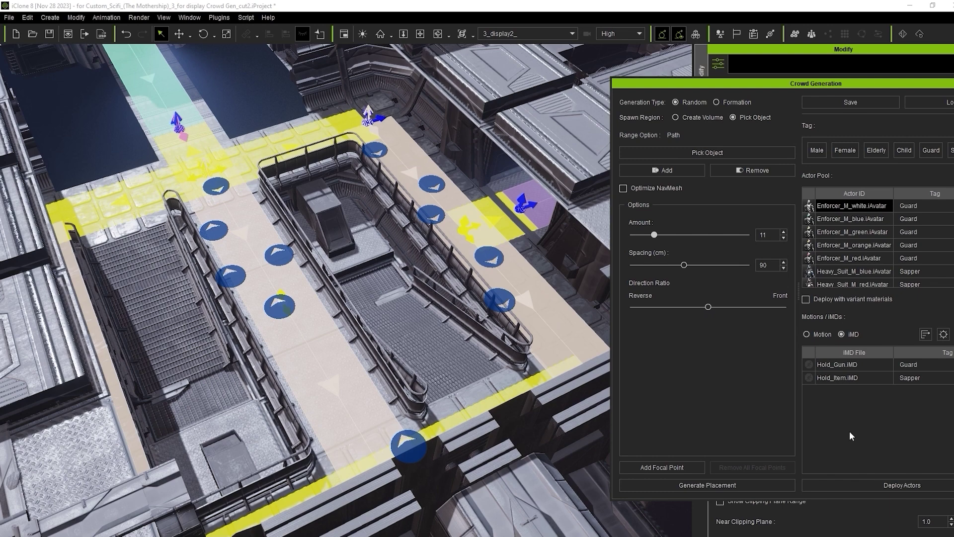
click(868, 485)
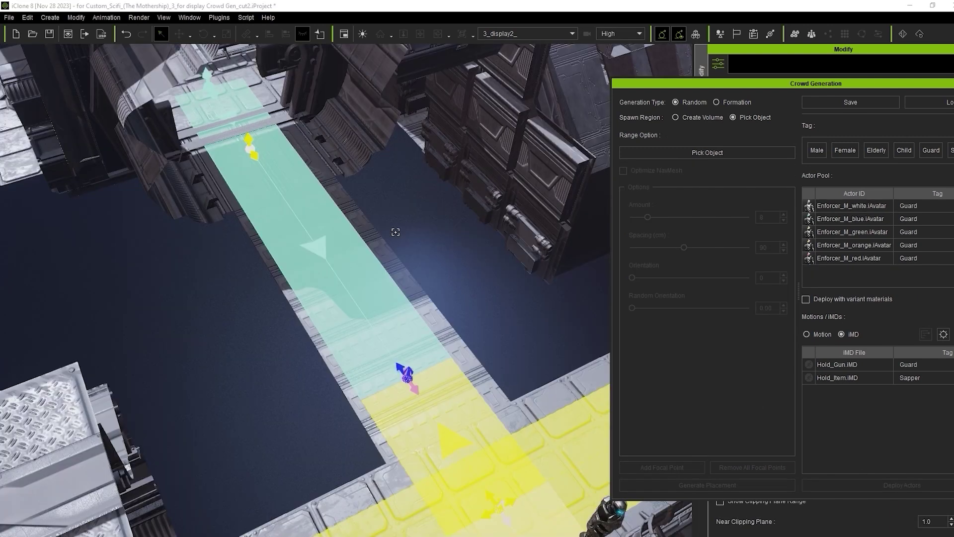
Deploy the Enforcer actors in Formation on the teal path, with X Amount 4, Y Amount 2, X Offset 30.10% and X Distance 18%
click(346, 280)
click(716, 102)
mouse_move(643, 248)
mouse_down()
mouse_move(632, 247)
mouse_move(651, 252)
mouse_move(644, 247)
mouse_up()
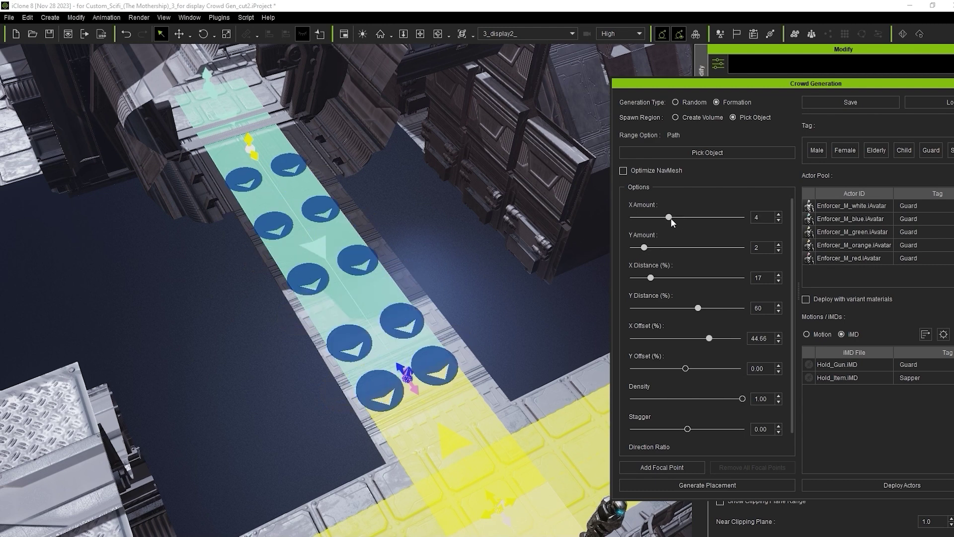
click(898, 485)
drag(709, 339, 701, 340)
drag(651, 277, 653, 280)
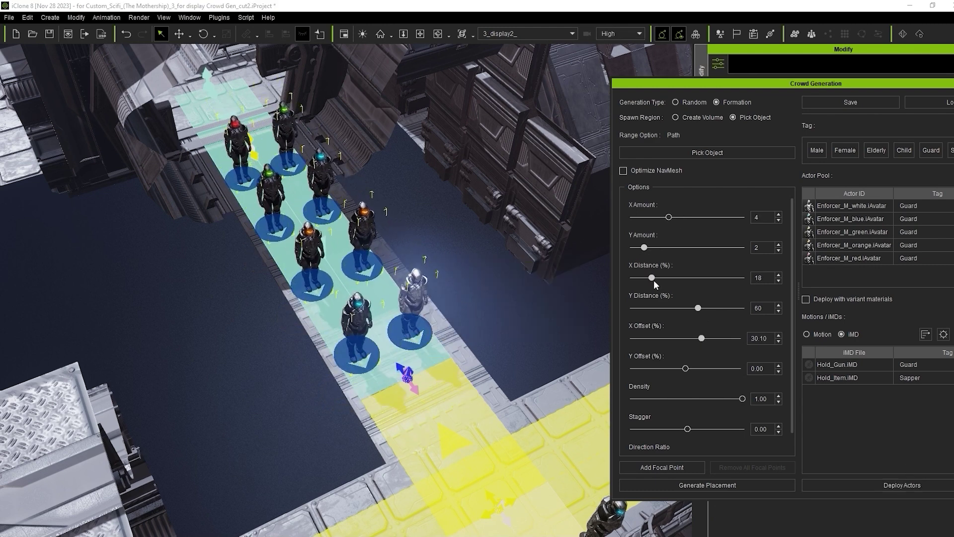